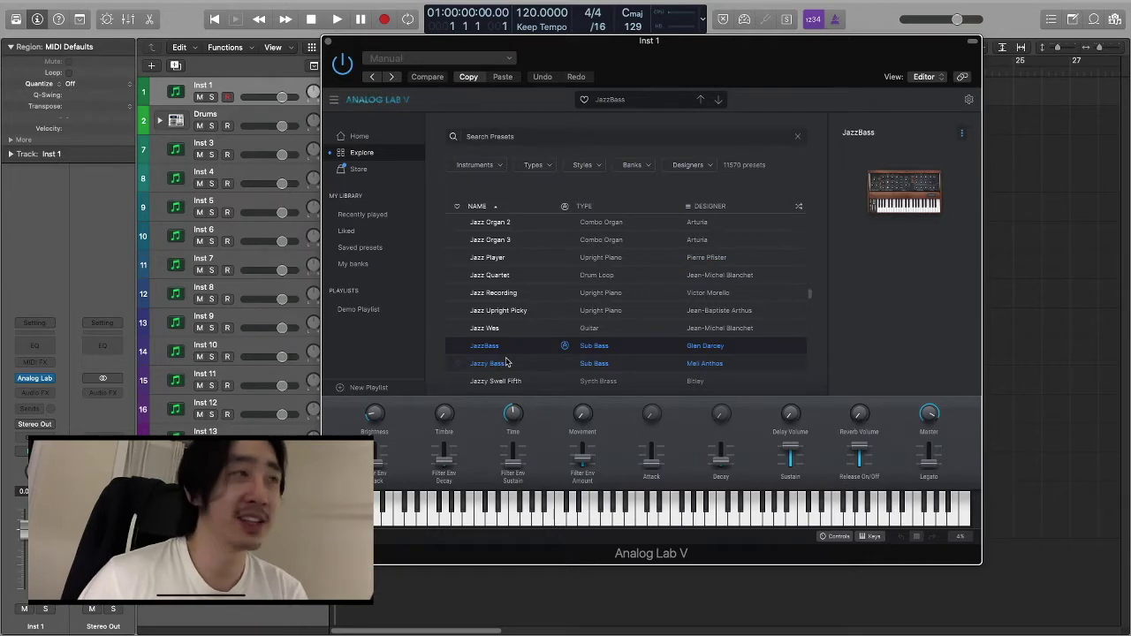
Narrow the Analog Lab V presets for Inst 1 to one instrument category.
click(487, 162)
click(500, 217)
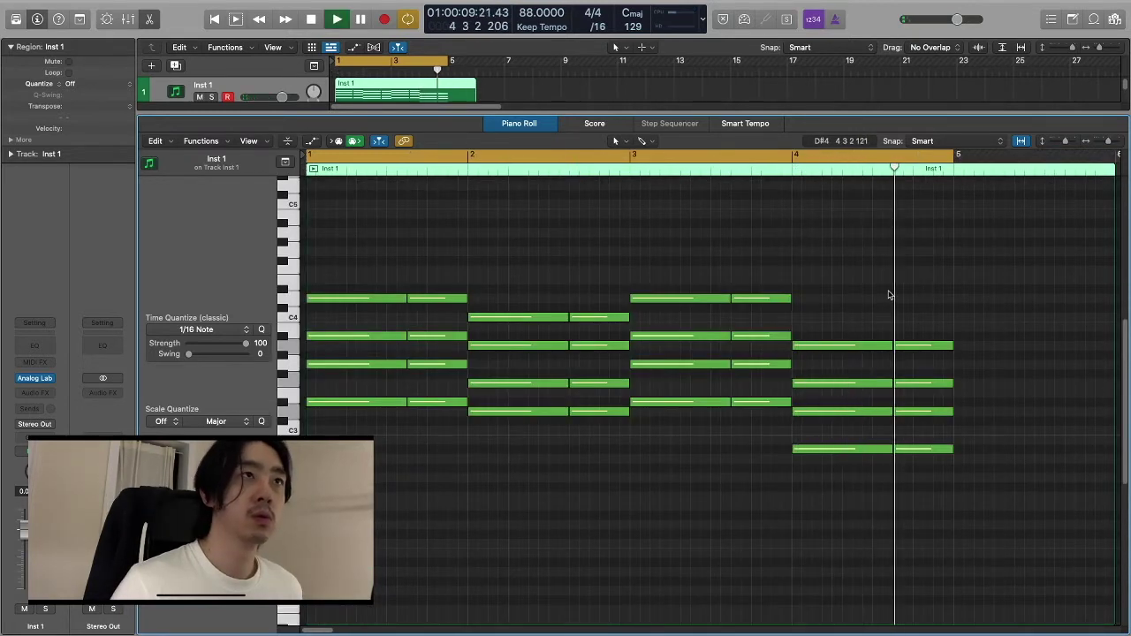
Audition the loop and revoice bar 4's chords to A#2, D#3 and G3, topped by A#3 in the first and C4 in the second.
key(space)
key(space)
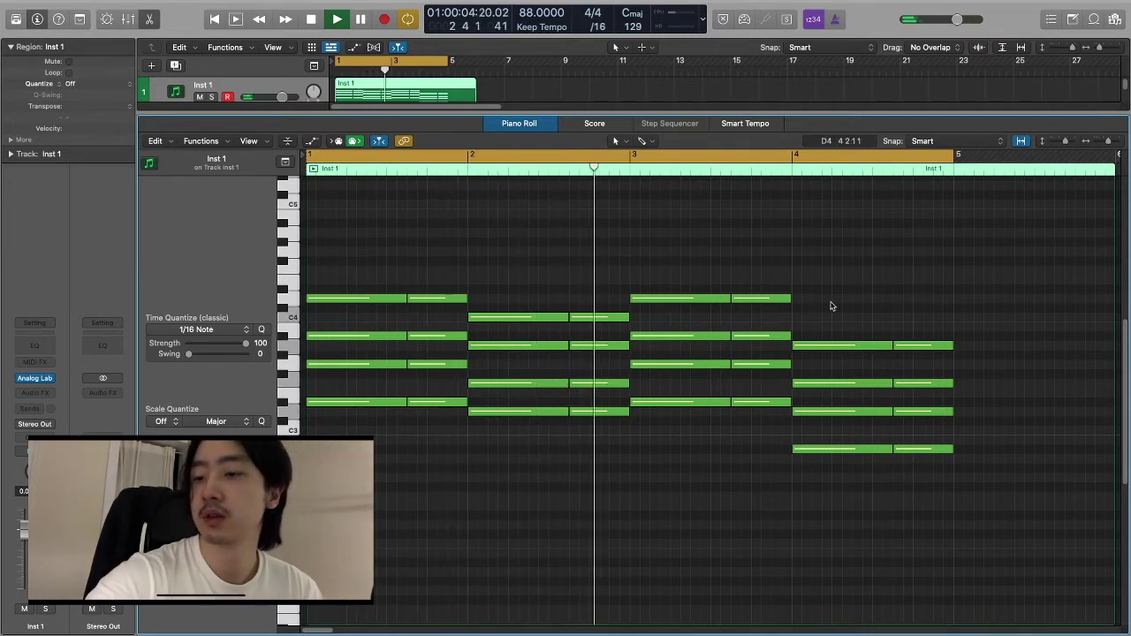
key(XF86AudioLowerVolume)
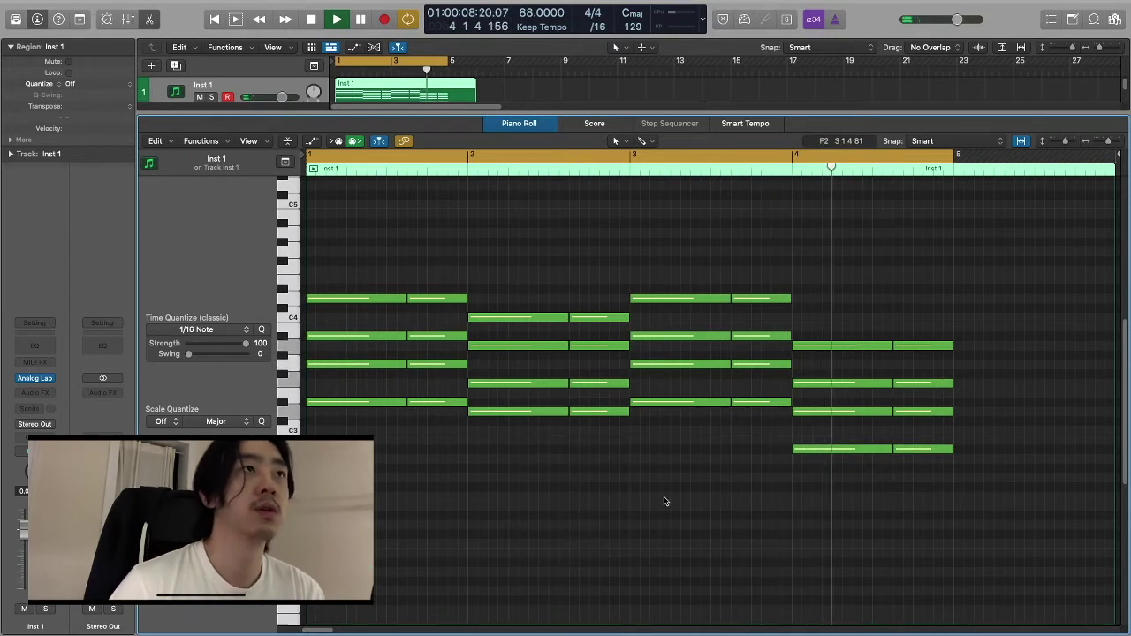
key(super+z)
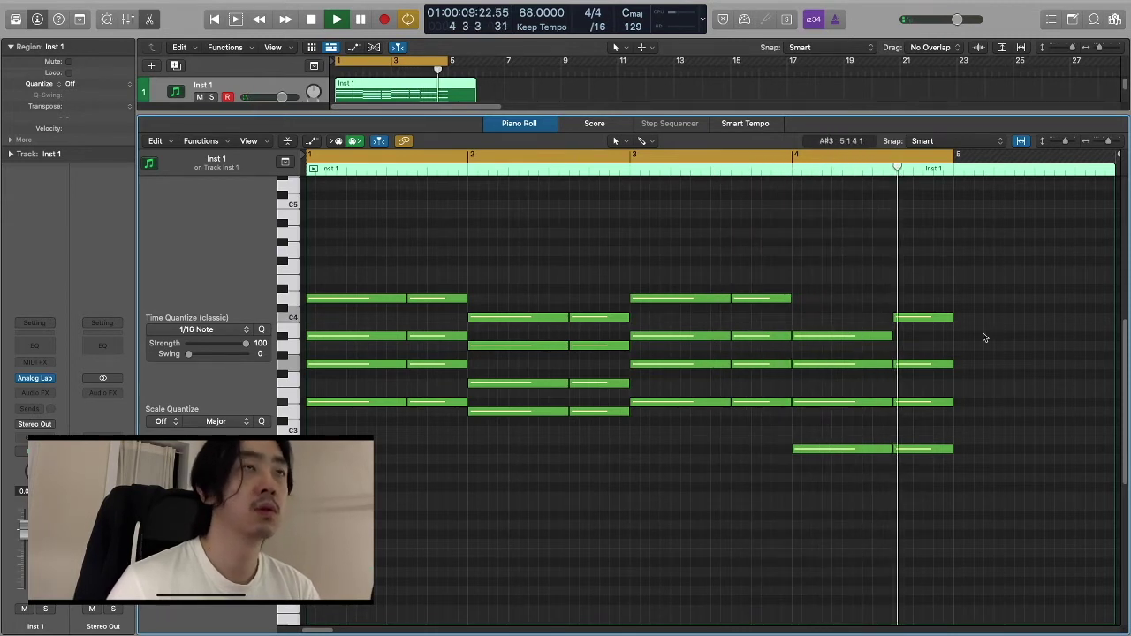
Write a melody above the chords in bars 1 and 2, descending from G5 to A4 and climbing back to C5.
key(shift+r)
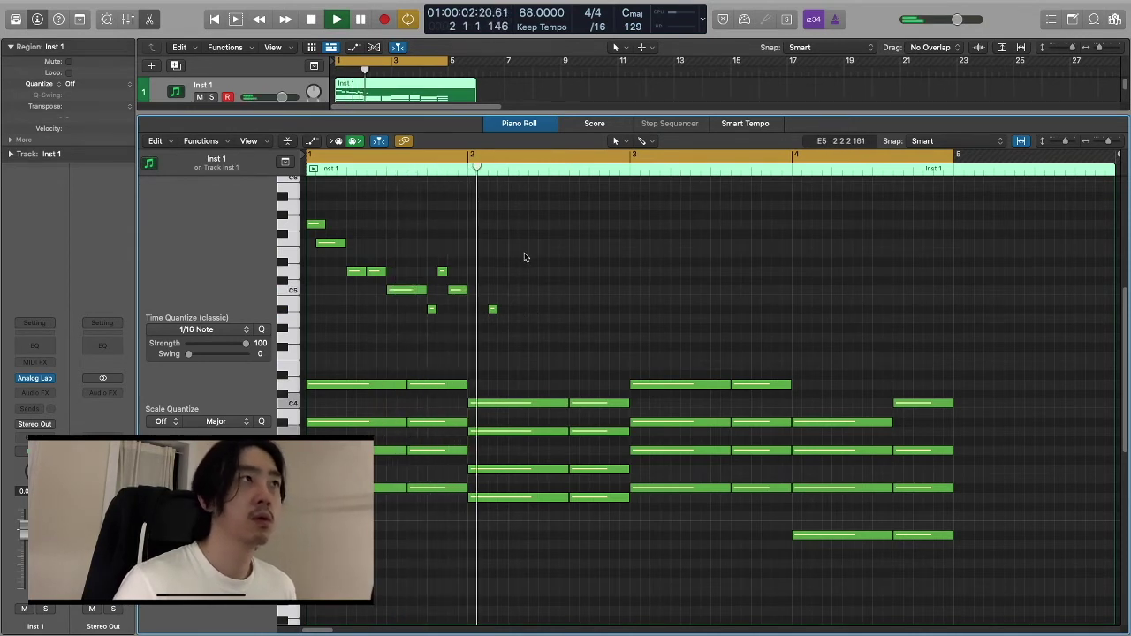
drag(495, 309, 516, 309)
key(space)
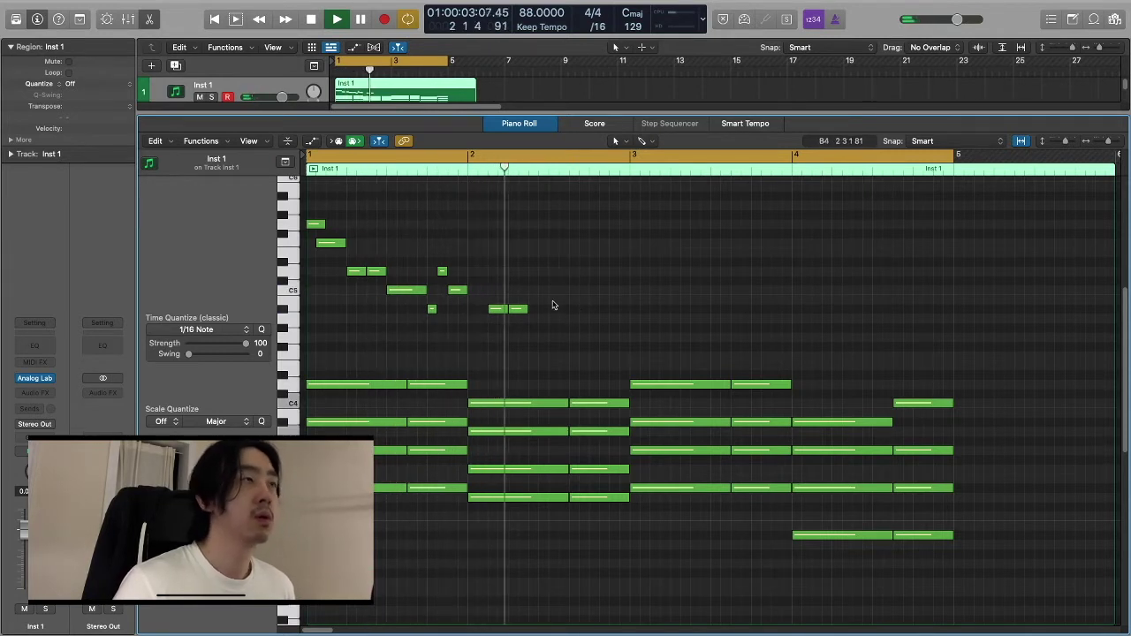
key(space)
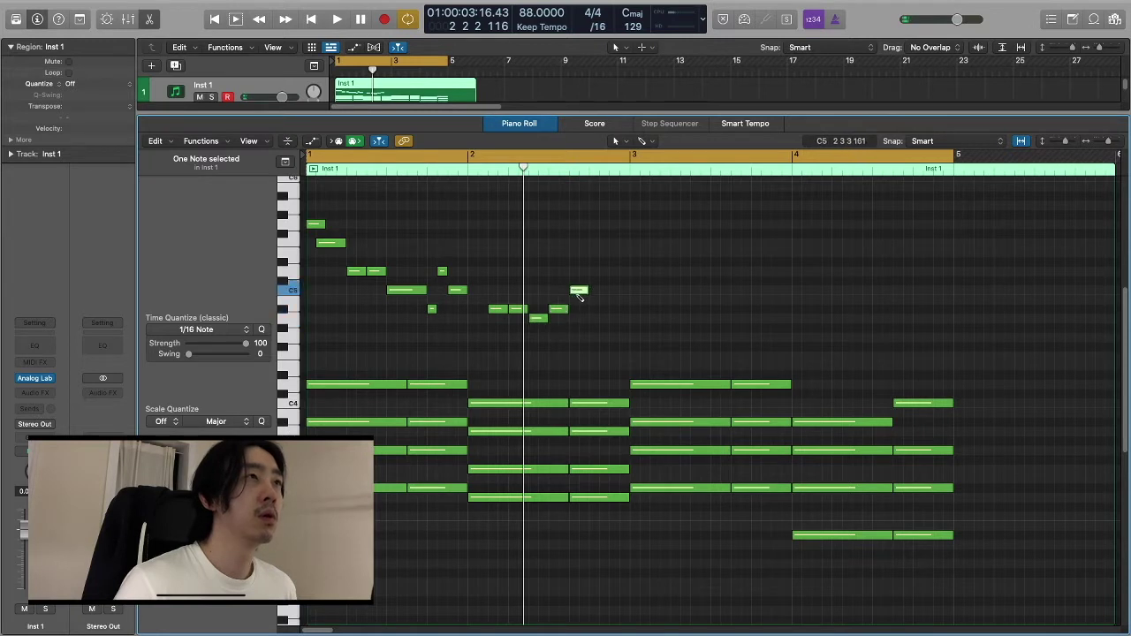
click(640, 300)
key(space)
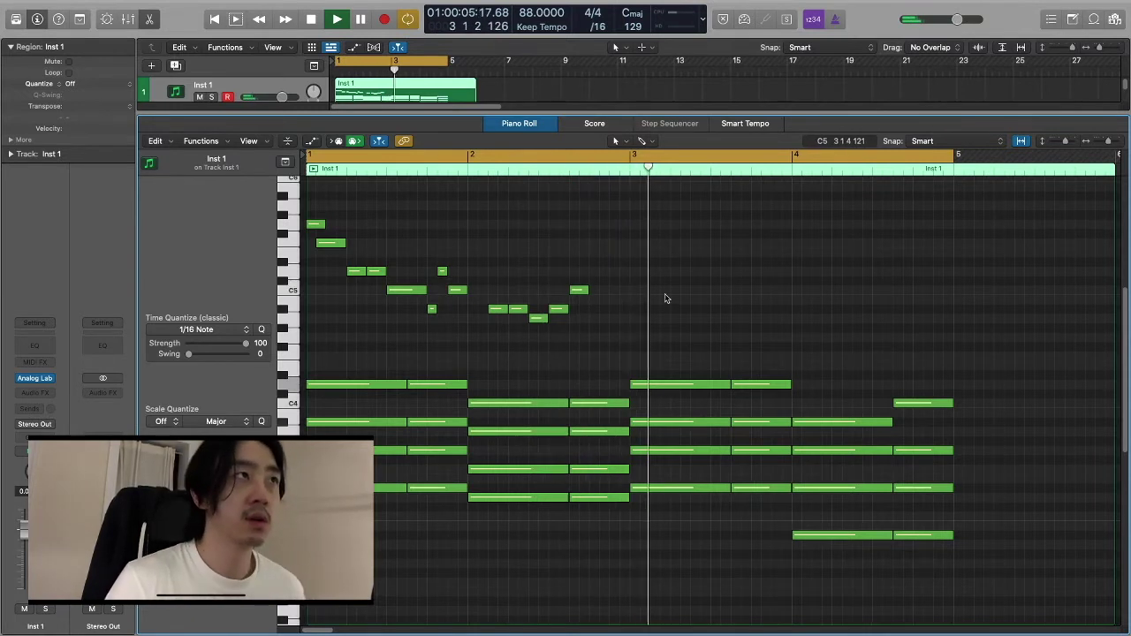
Copy the melody notes of bars 1 and 2 and paste them at the start of bar 3.
drag(640, 341, 330, 203)
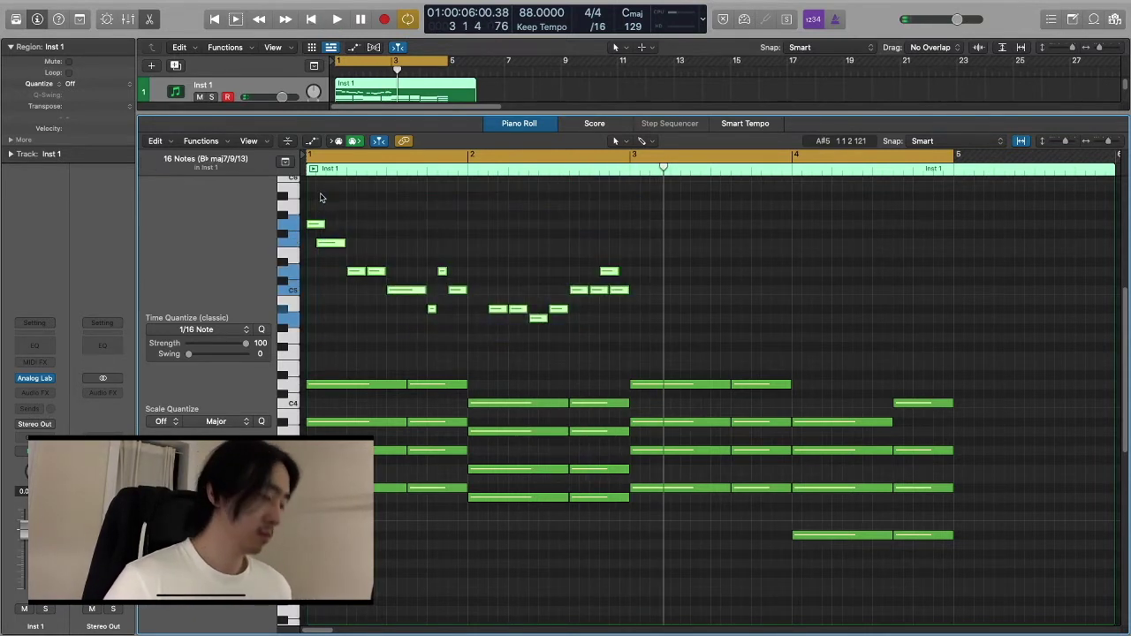
key(super+c)
key(super+v)
key(space)
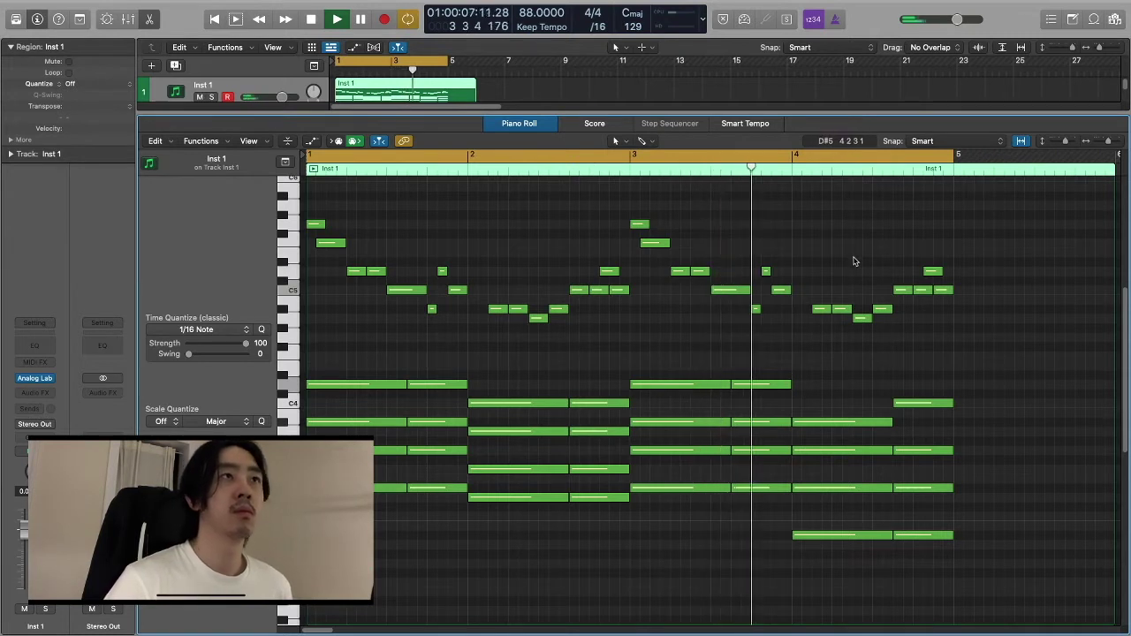
Rewrite the bar 4 melody to fall from D#5 to A4 and rise to F5, and end bar 2 on A#4.
key(space)
drag(820, 279, 981, 369)
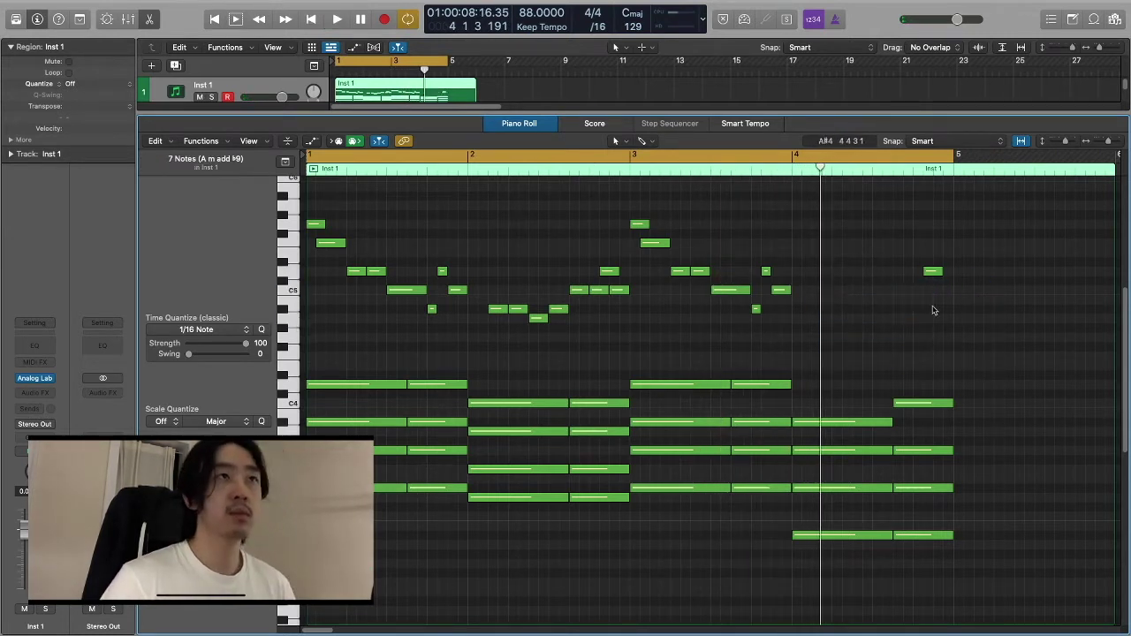
key(super+z)
key(space)
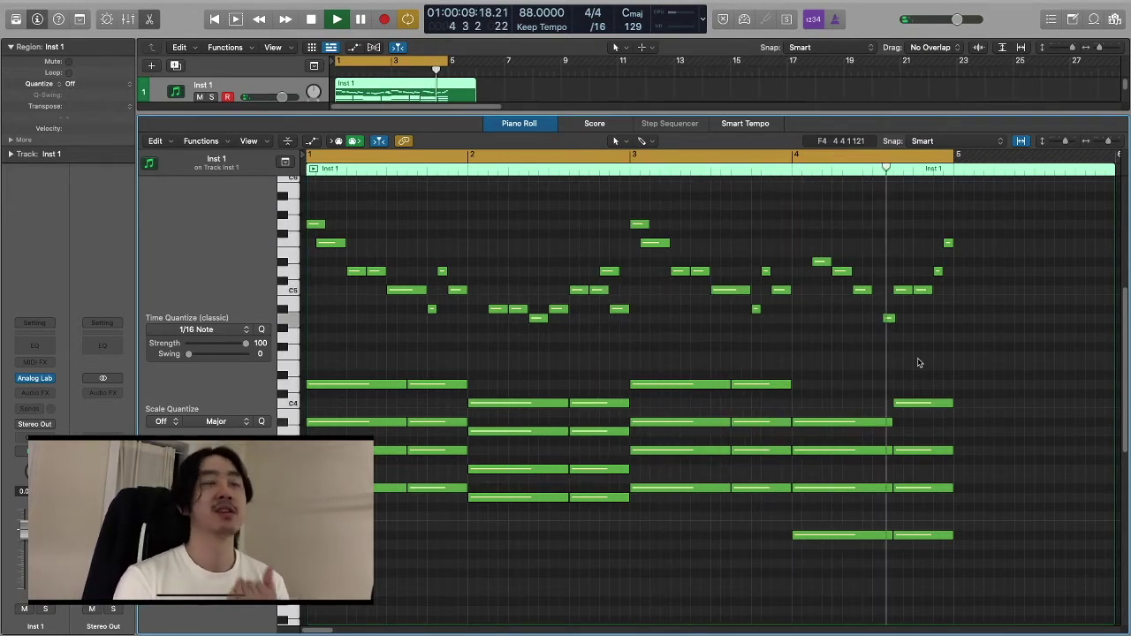
Humanize all chord and melody notes of Inst 1 with varied velocities and slightly varied lengths, and close the note editor.
drag(791, 422, 784, 425)
click(828, 371)
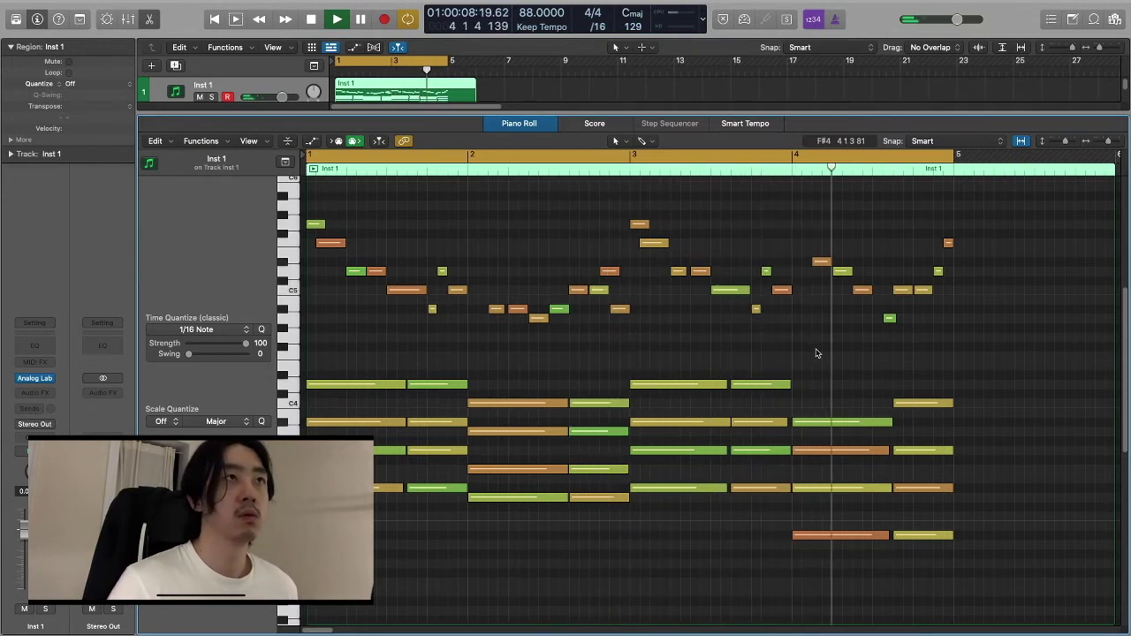
key(p)
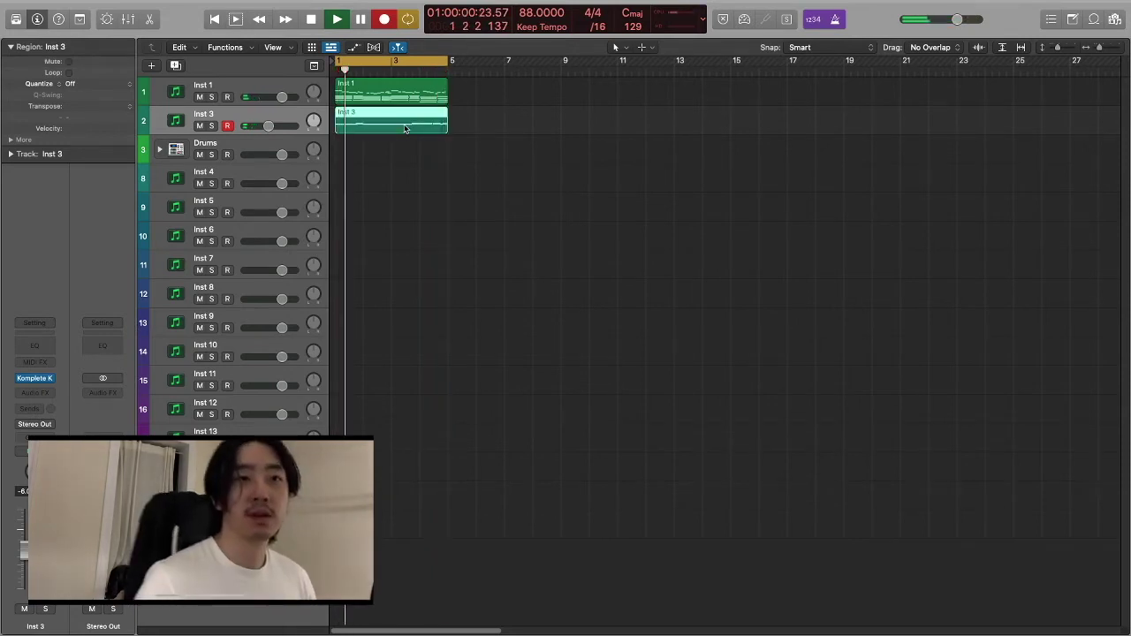
Set the quantize strength to 50 for all notes in the Inst 3 region.
key(p)
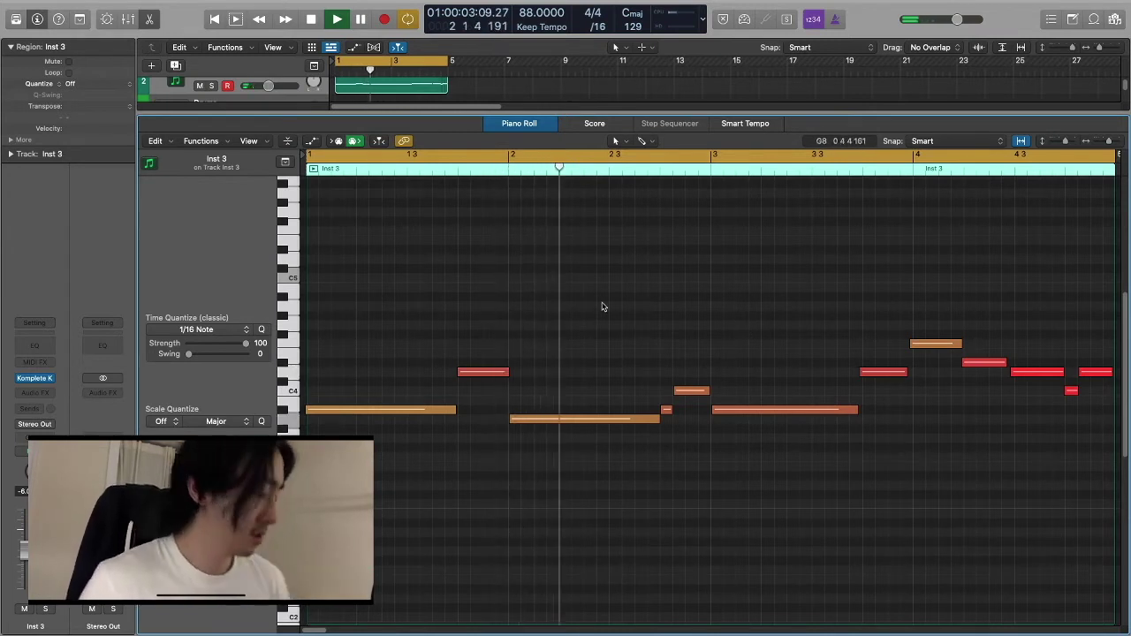
key(super+a)
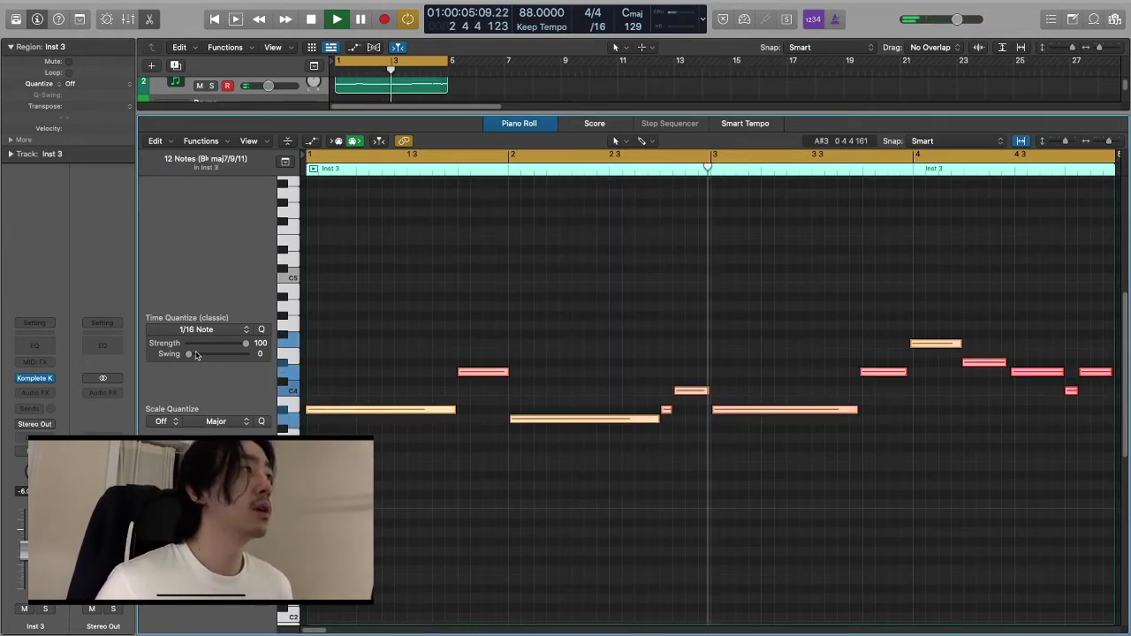
drag(245, 344, 213, 347)
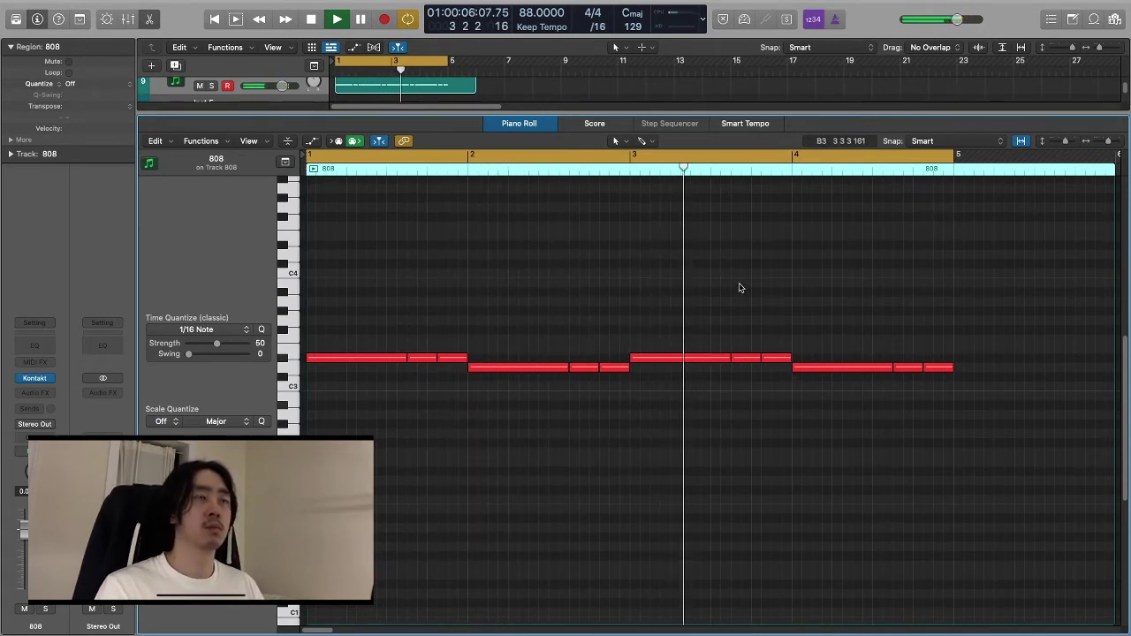
Raise the three 808 notes in bar 4 to F3.
drag(790, 339, 928, 398)
drag(836, 369, 833, 273)
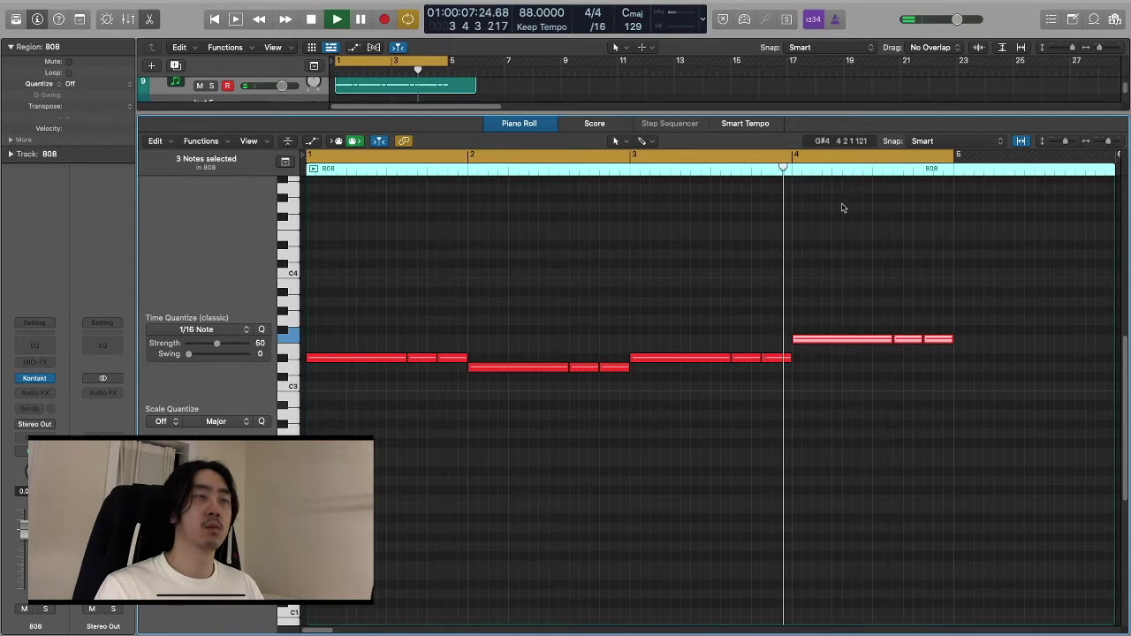
click(889, 290)
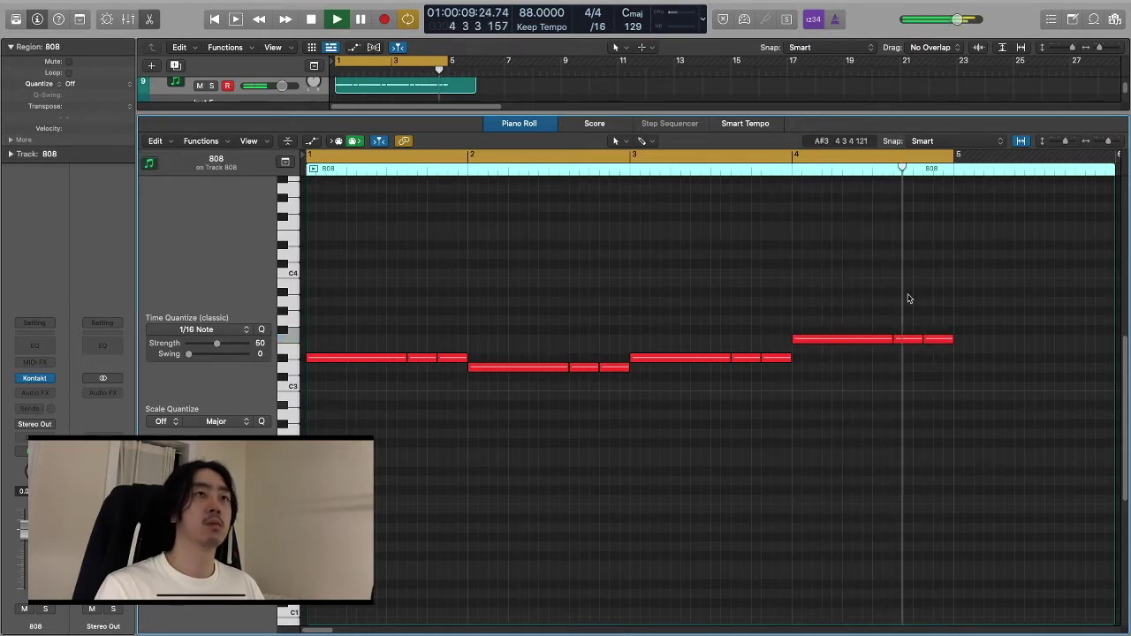
Try the second 808 note of bar 4 at D3 and audition the change.
key(space)
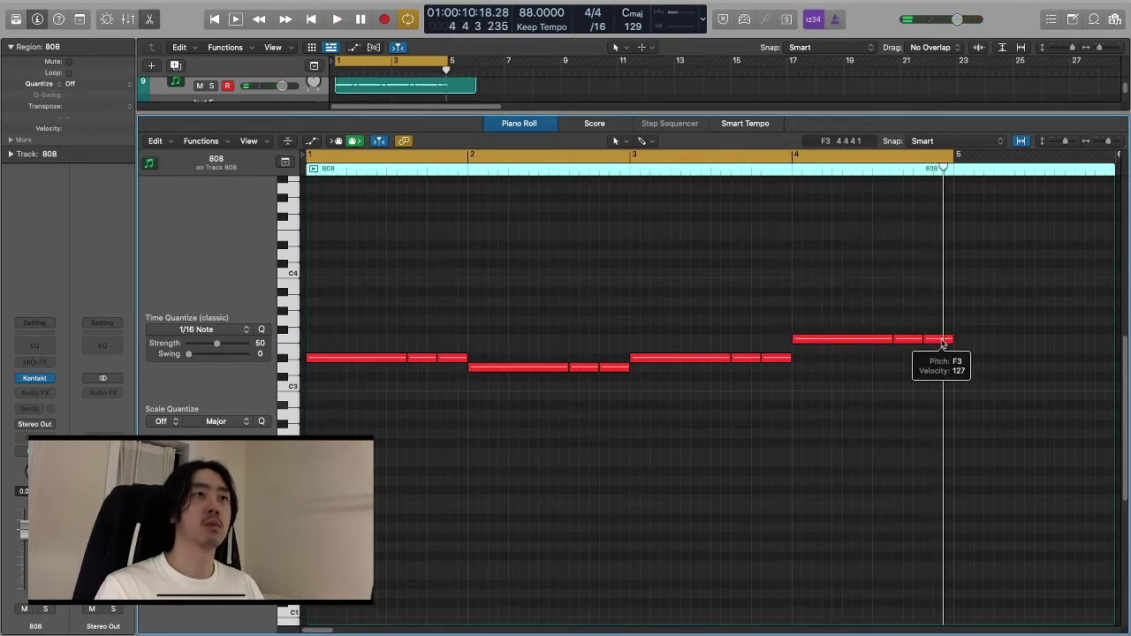
drag(907, 343, 906, 369)
click(775, 159)
key(space)
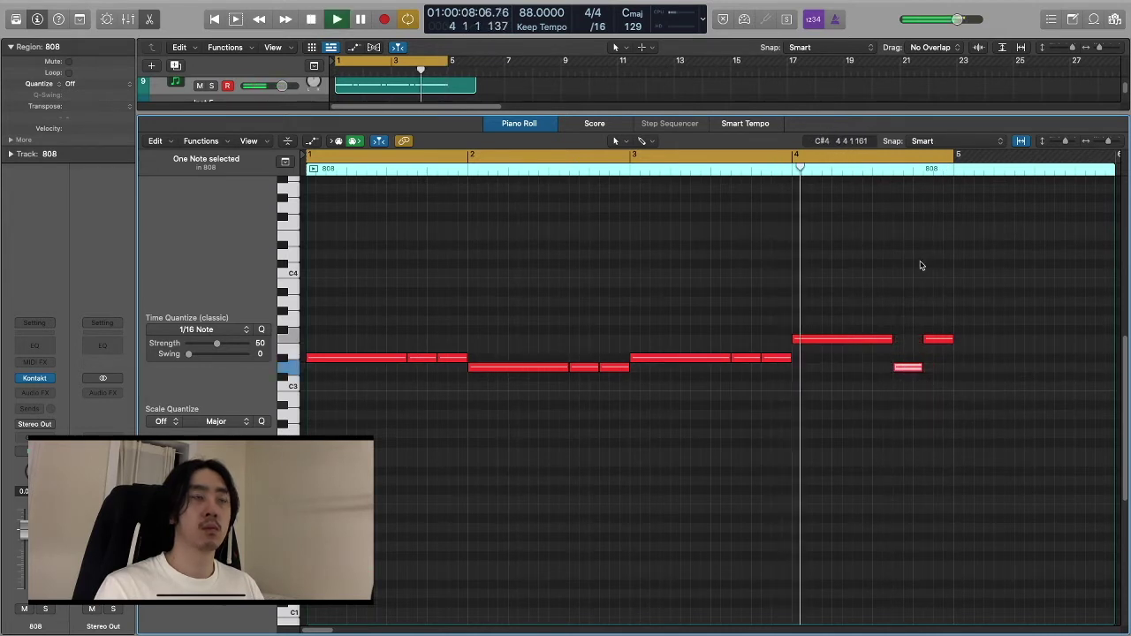
click(956, 349)
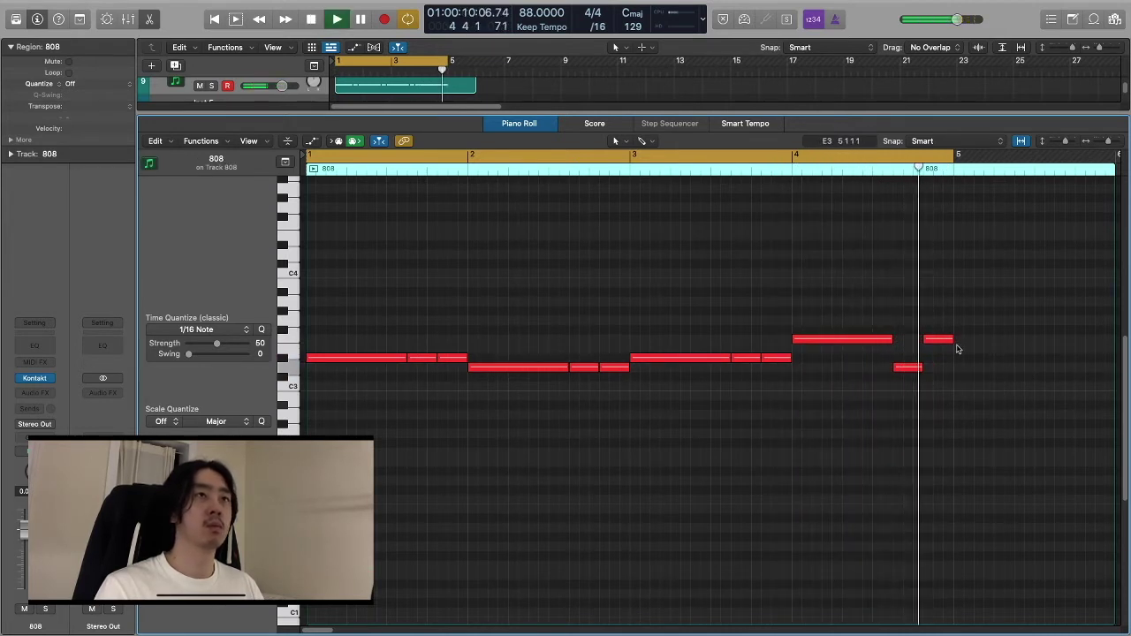
Try the last 808 note of bar 4 at D#3 and at D3, auditioning each pitch.
key(space)
drag(939, 339, 939, 359)
click(732, 161)
key(space)
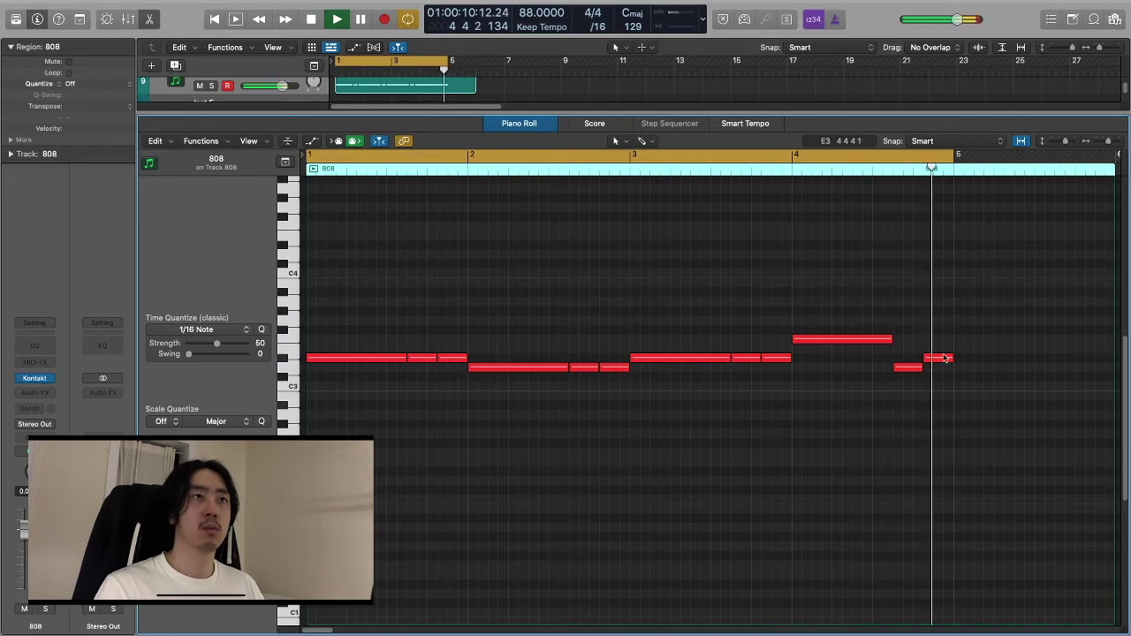
key(space)
drag(938, 359, 938, 370)
click(775, 175)
key(space)
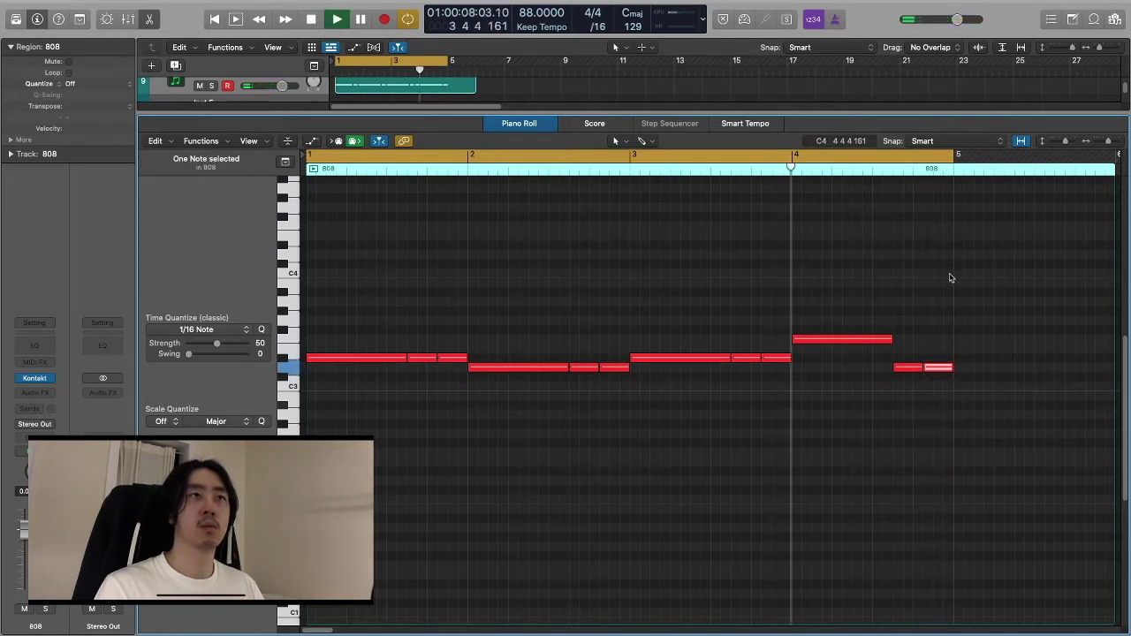
Move the last two 808 notes of bar 4 back up to F3 and play the loop.
click(945, 327)
mouse_move(920, 347)
mouse_down()
mouse_move(939, 384)
mouse_move(911, 351)
mouse_up()
drag(884, 338, 885, 338)
key(space)
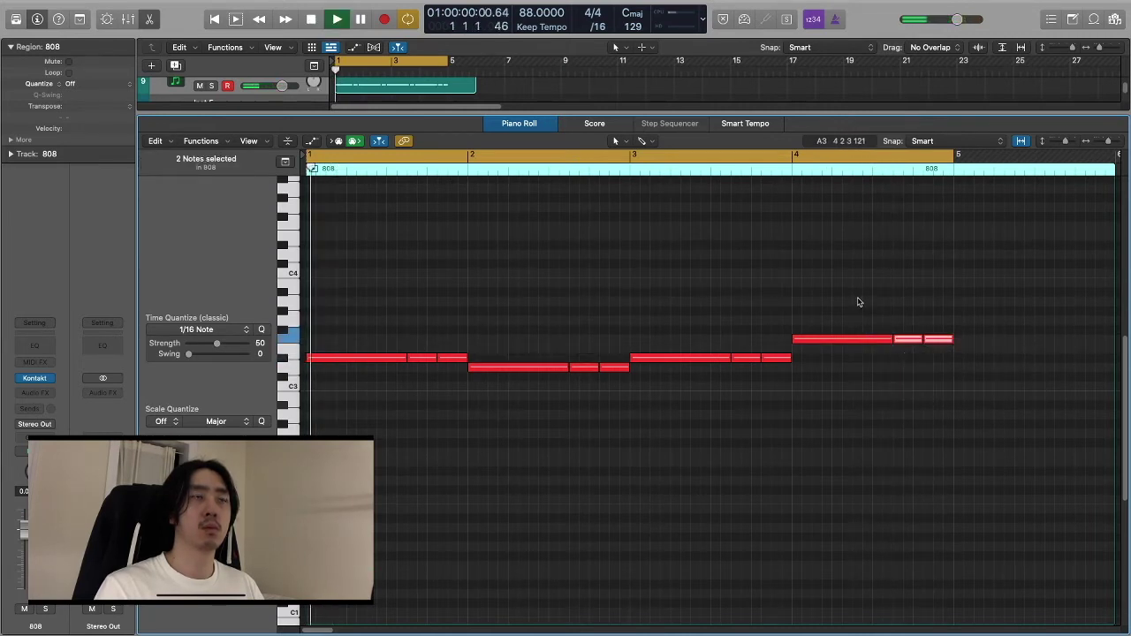
click(756, 457)
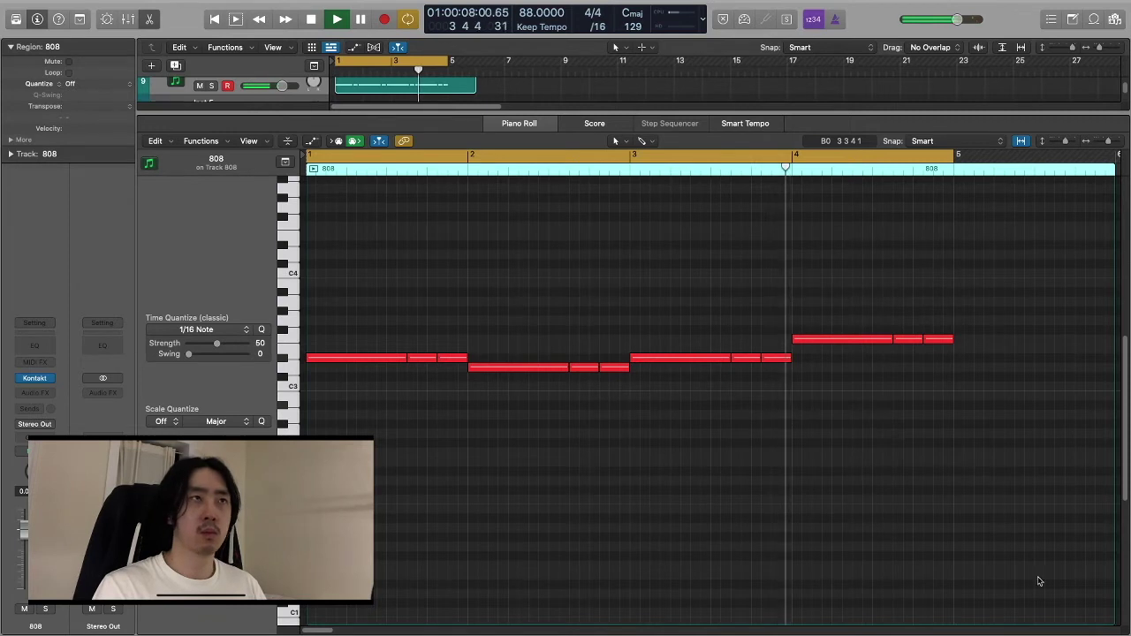
click(967, 412)
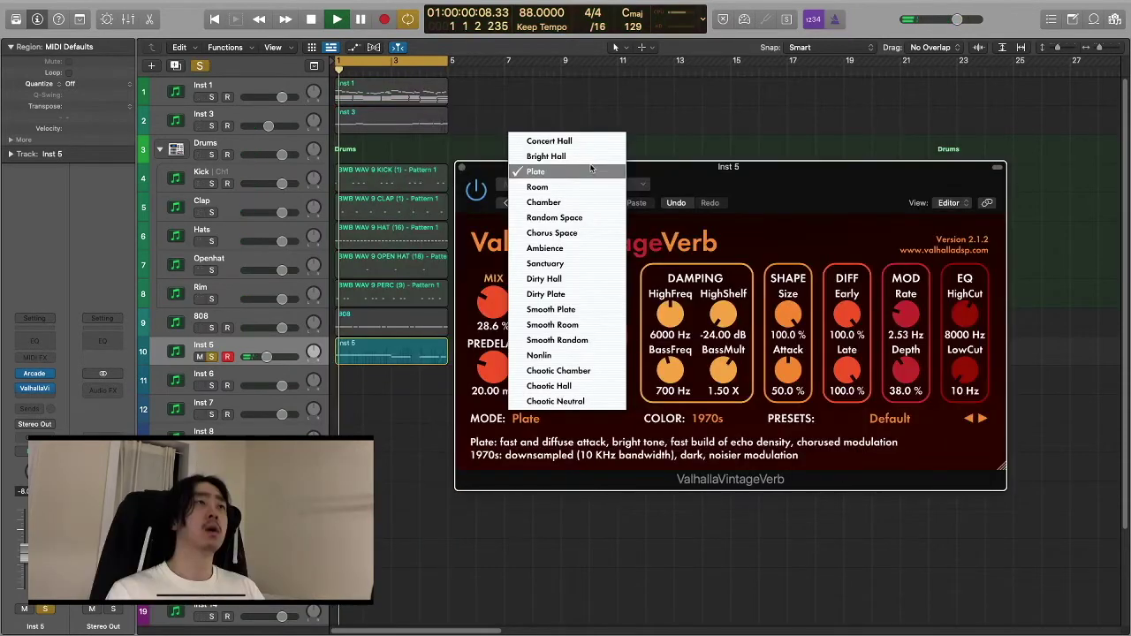
Set the Inst 5 VintageVerb mode to Concert Hall and its mix to 15.2 %.
click(579, 141)
drag(503, 321, 502, 309)
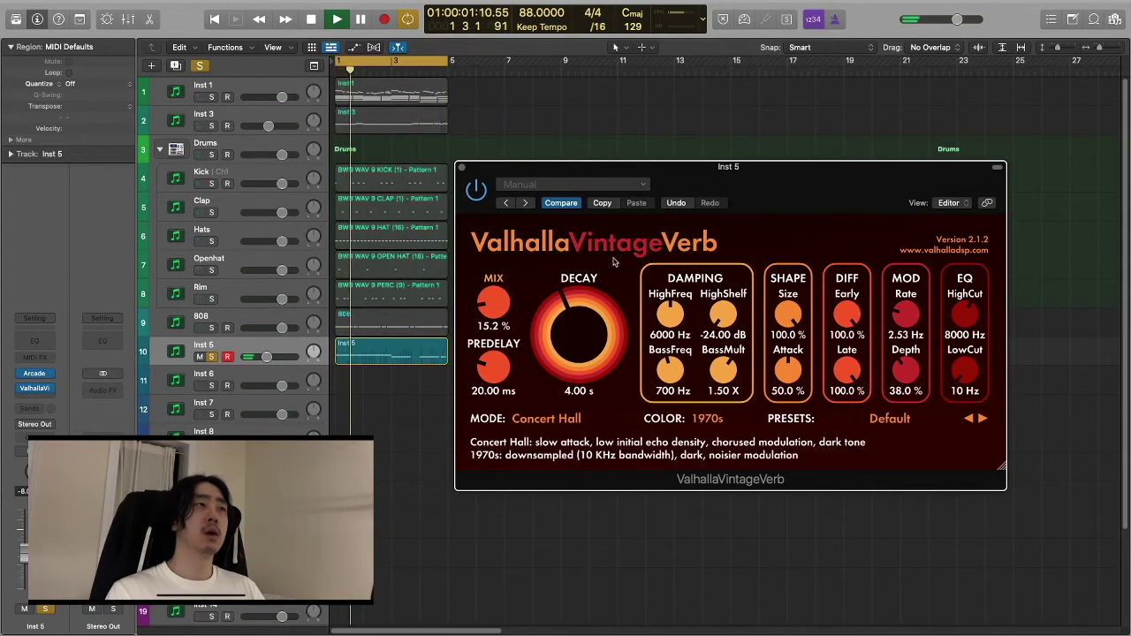
drag(619, 199, 619, 221)
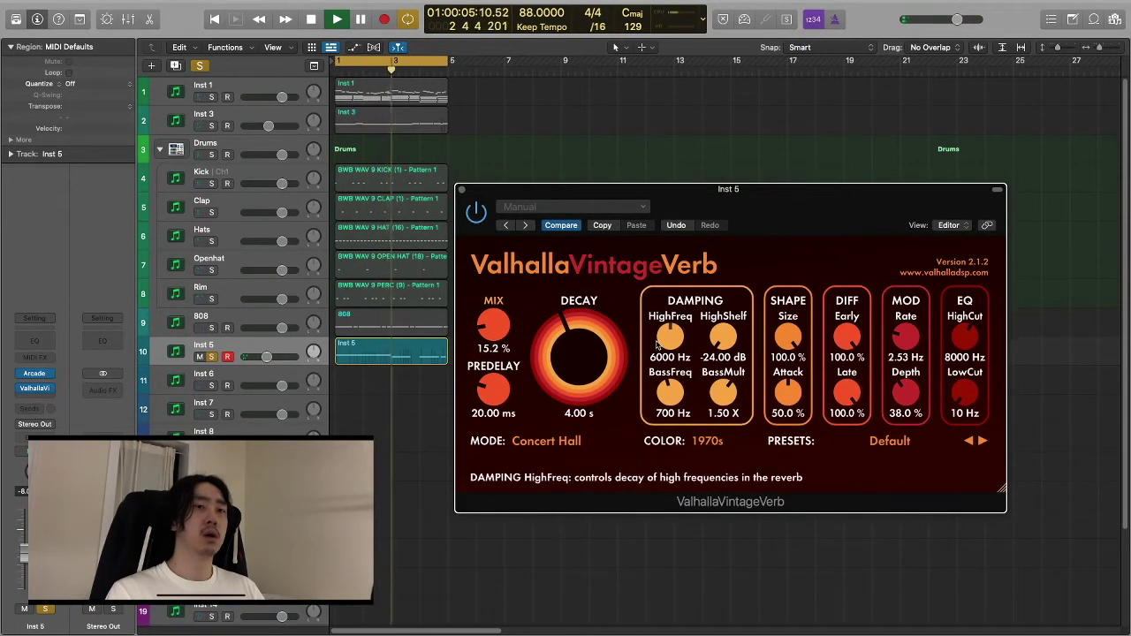
Insert ChromaVerb on Inst 5 after VintageVerb, with its decay synced to a 1/8 note.
click(36, 388)
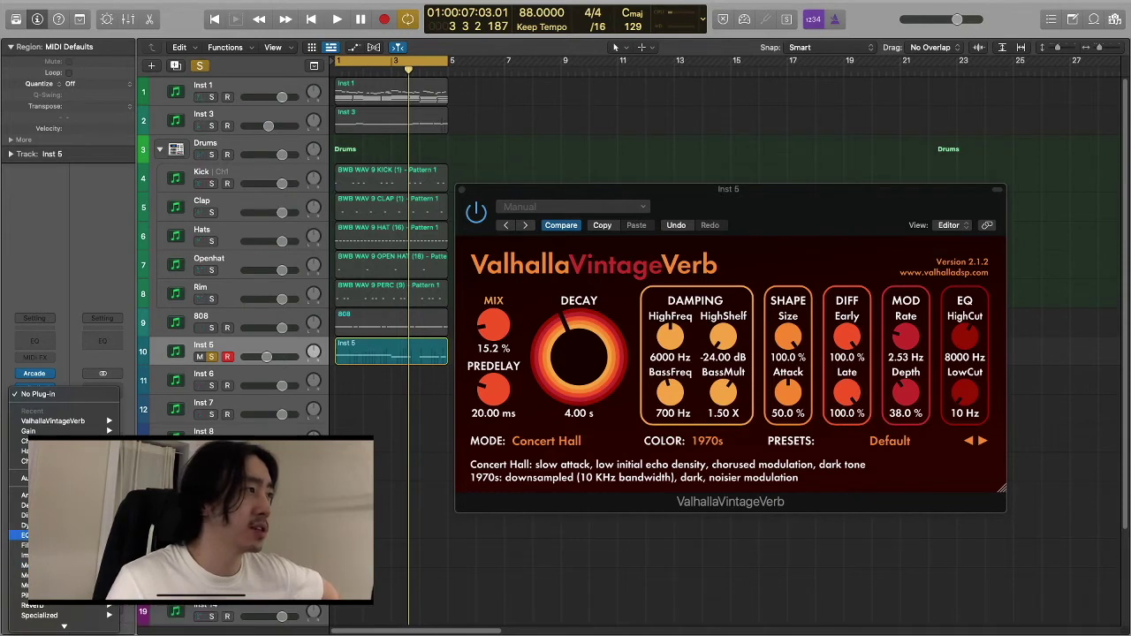
mouse_move(61, 607)
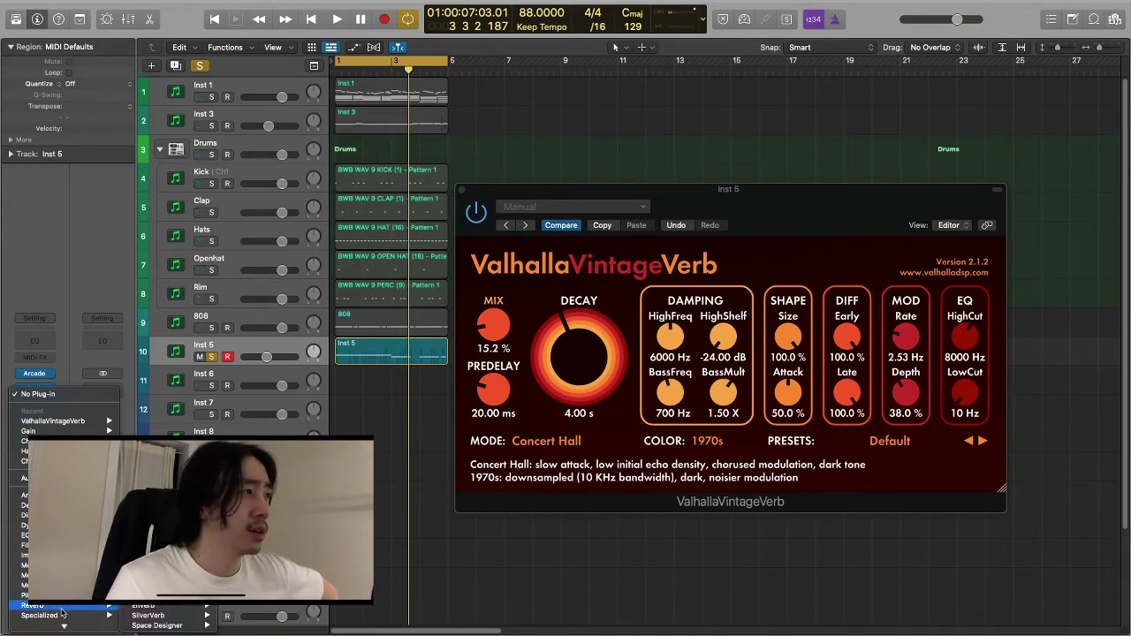
click(53, 421)
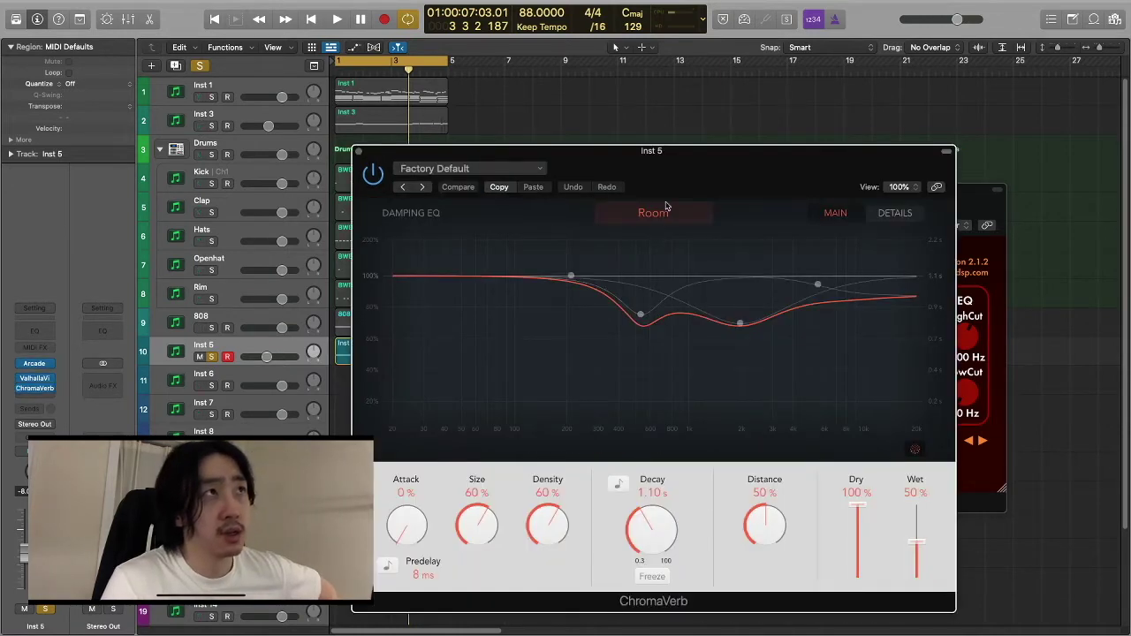
drag(673, 159, 740, 72)
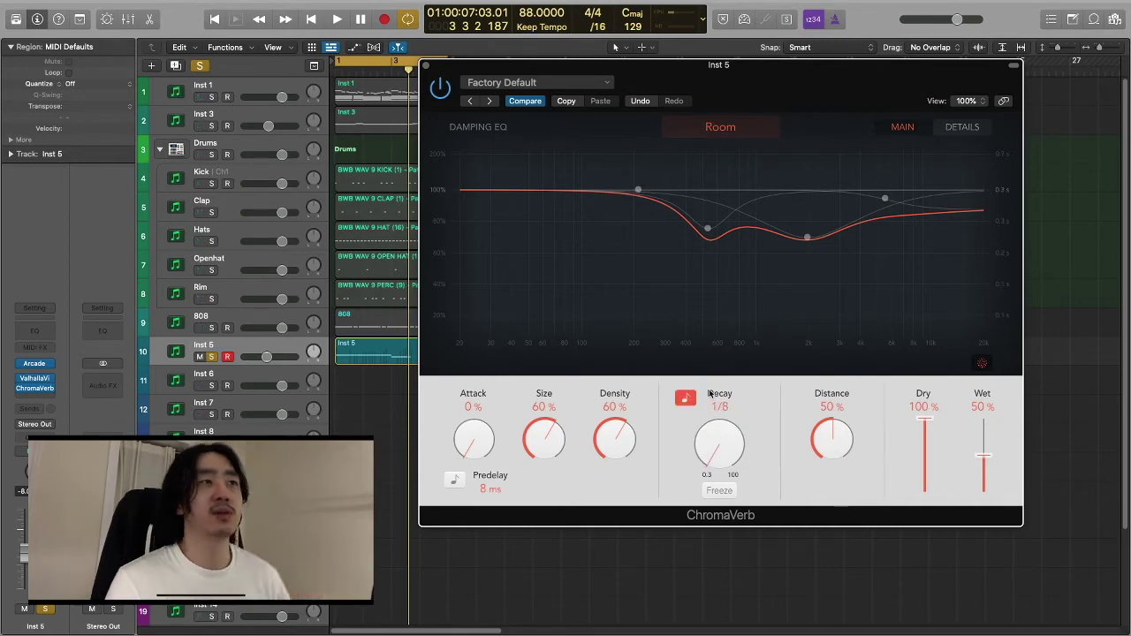
click(426, 66)
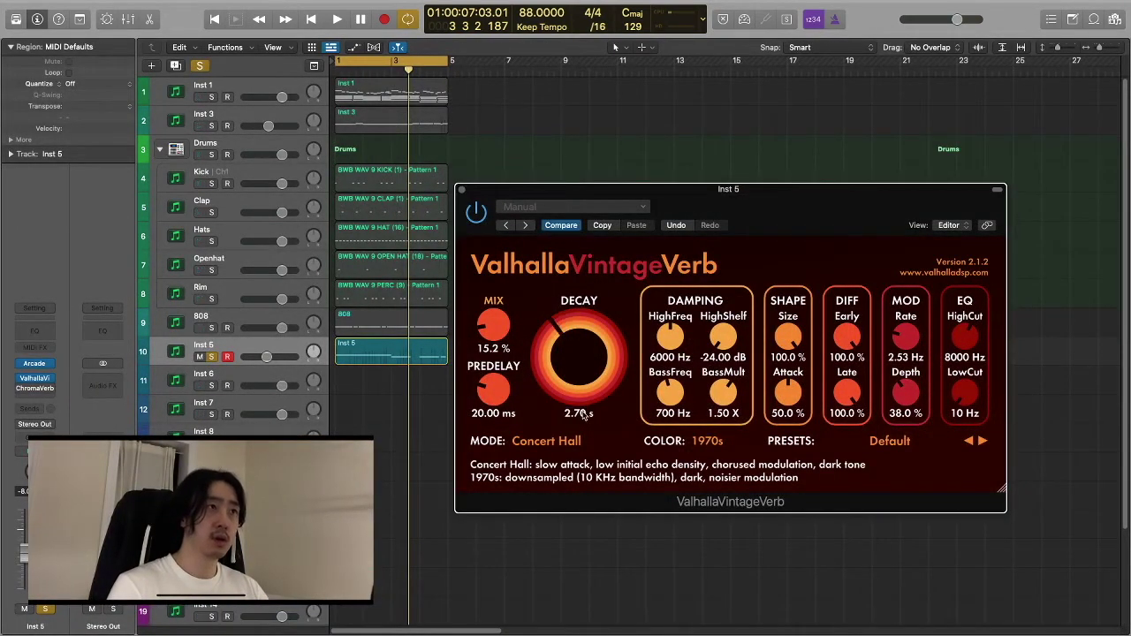
Set the VintageVerb decay on Inst 5 to 2.70 s and its mix to 19.1 % during playback.
key(space)
drag(489, 327, 484, 322)
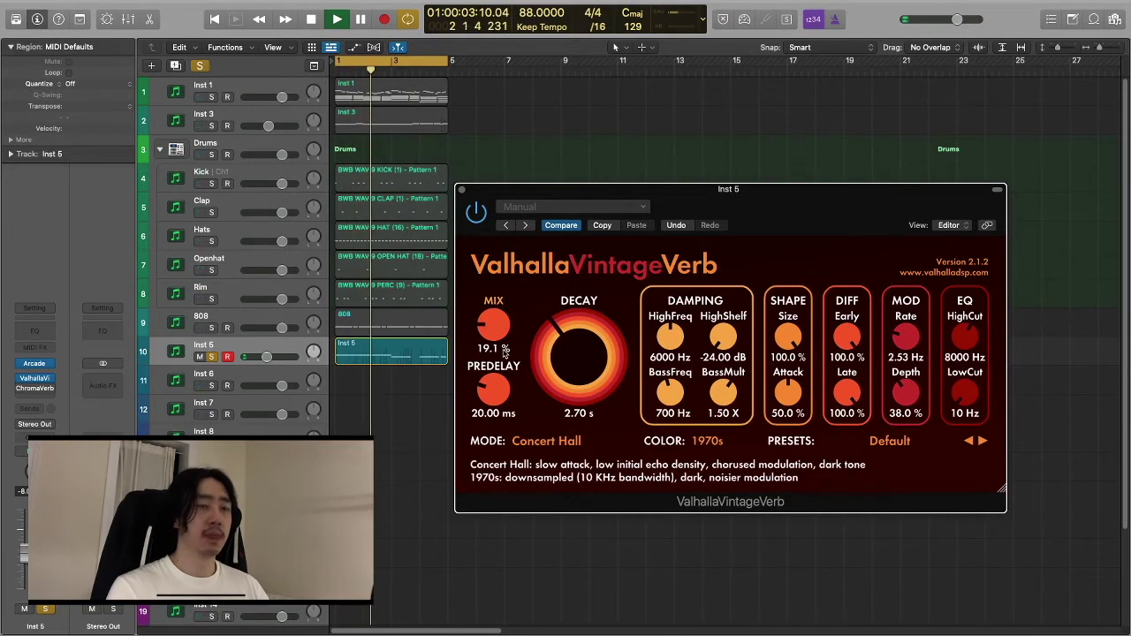
Set the VintageVerb mix on Inst 5 to 19.6 % and its predelay to 0.00 ms, replay the loop and close the plug-in.
drag(510, 329, 508, 329)
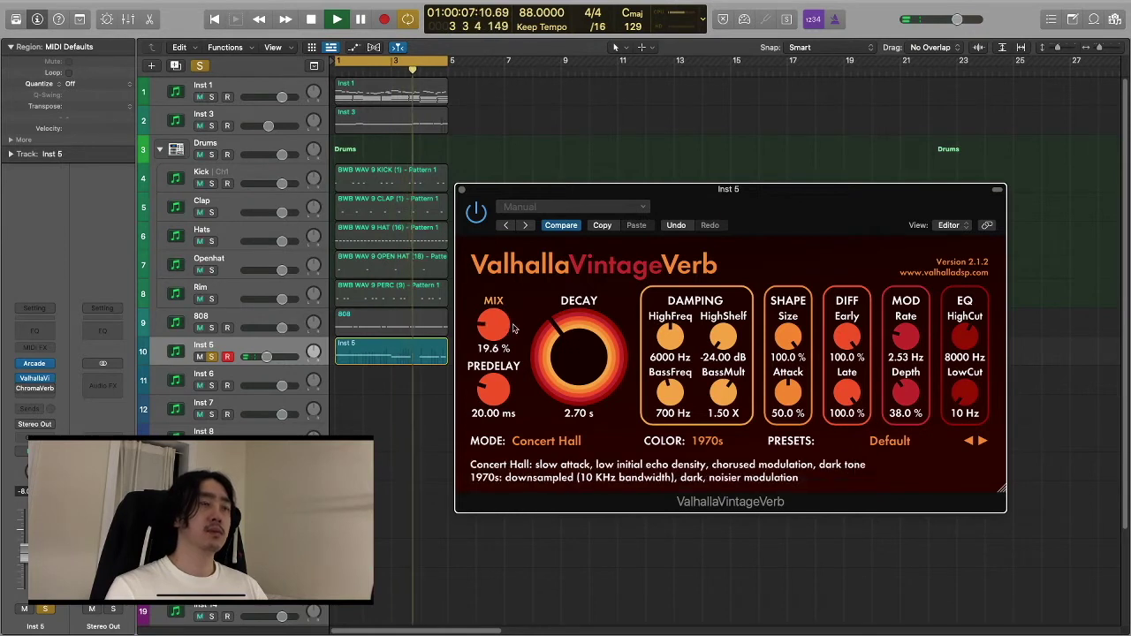
key(space)
drag(493, 388, 521, 495)
key(space)
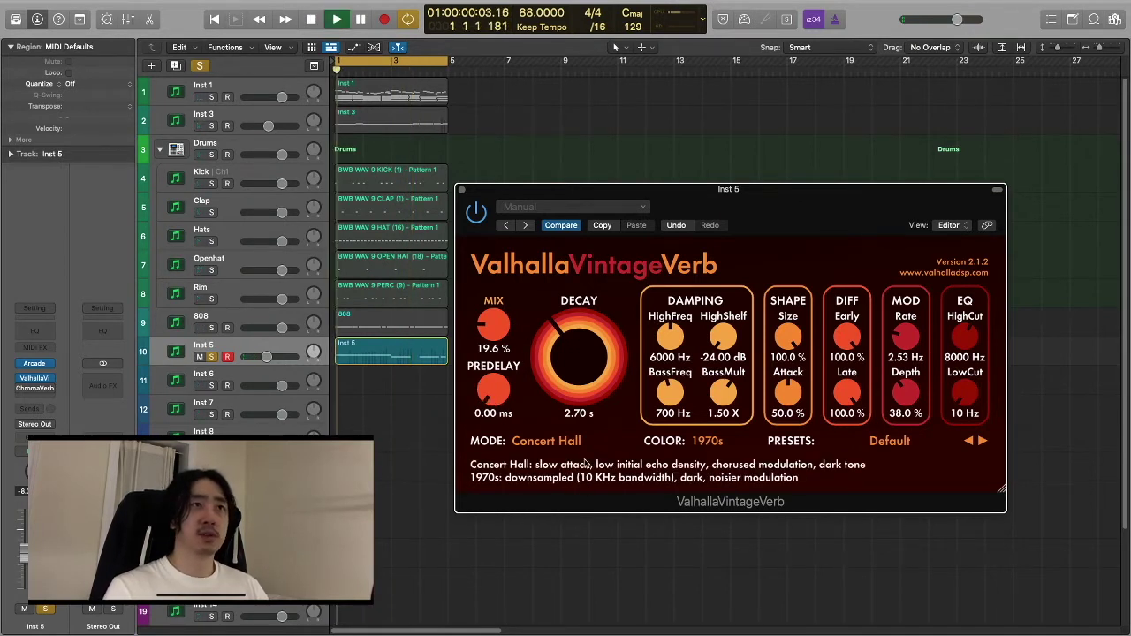
click(462, 191)
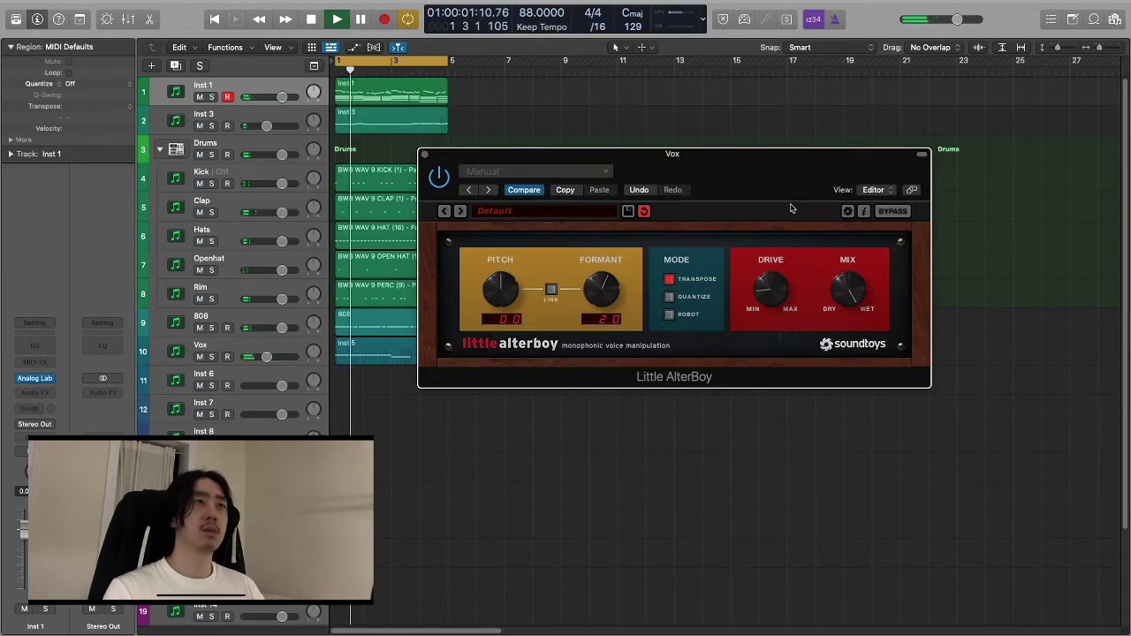
Close the Little AlterBoy plug-in of the Vox track and select that track.
drag(703, 207, 727, 215)
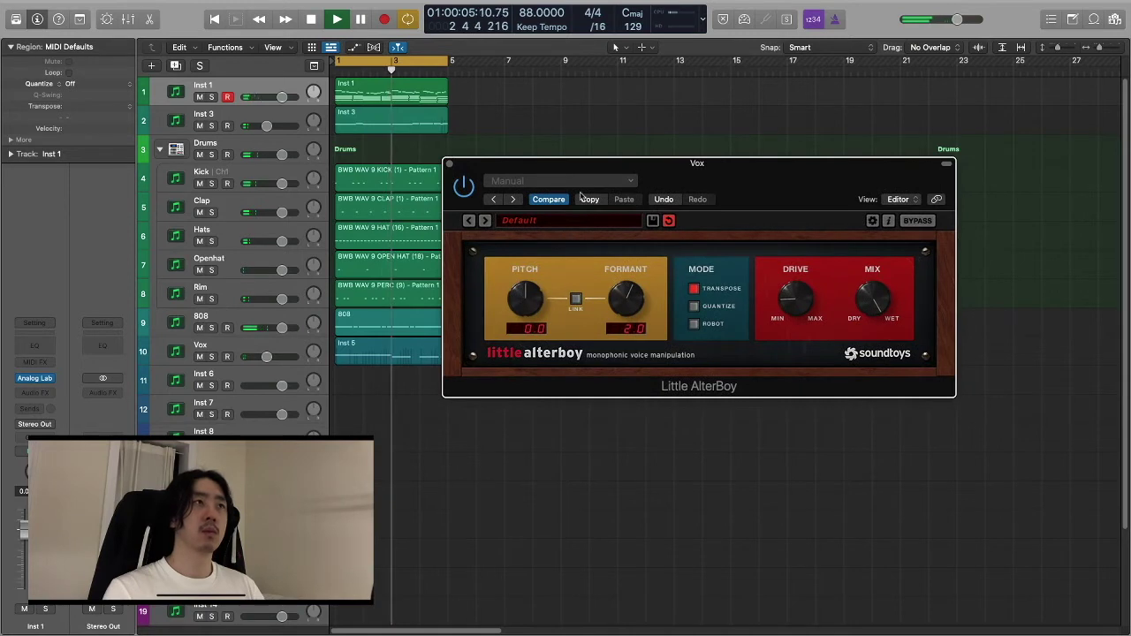
click(449, 164)
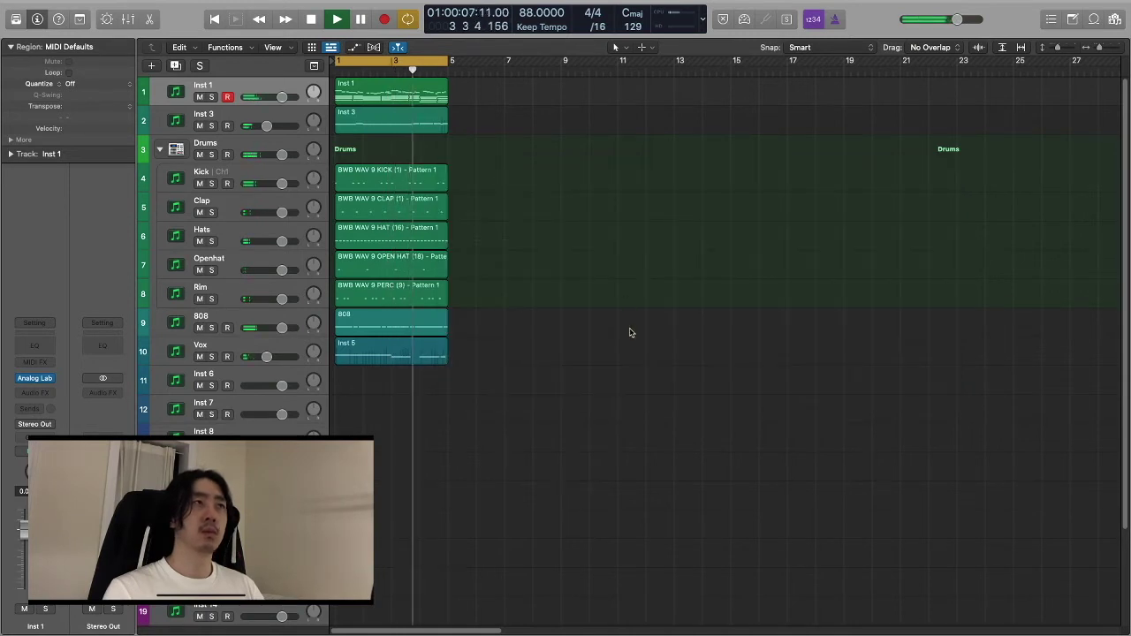
click(258, 355)
right_click(565, 371)
click(579, 293)
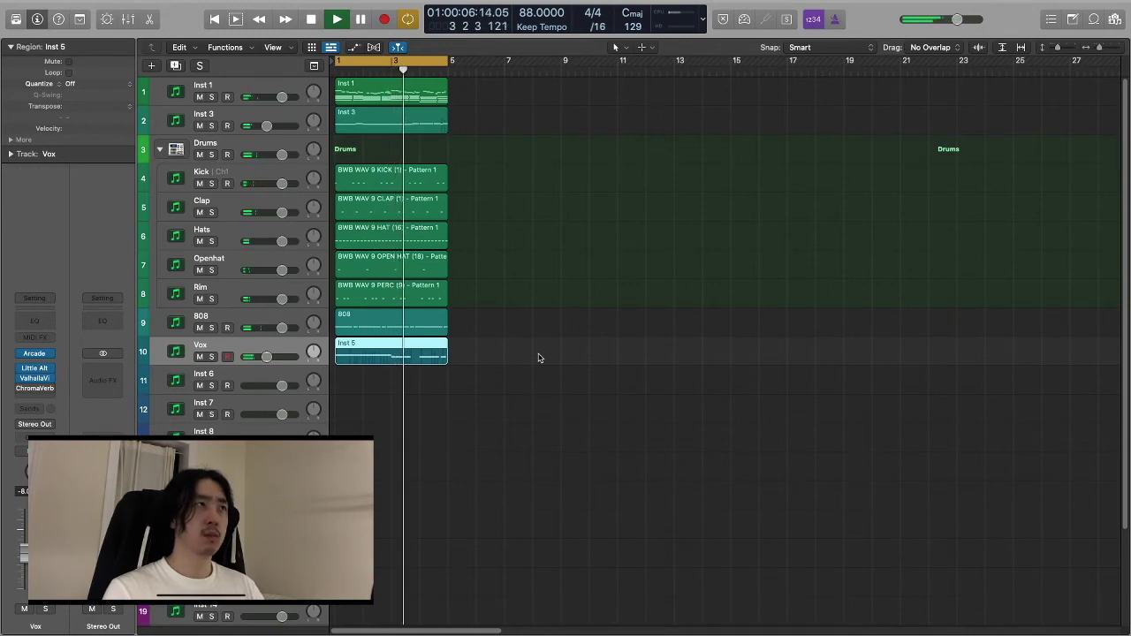
Select all nine four-bar regions from Inst 1 to Vox and repeat them six times along the timeline.
drag(525, 390, 336, 78)
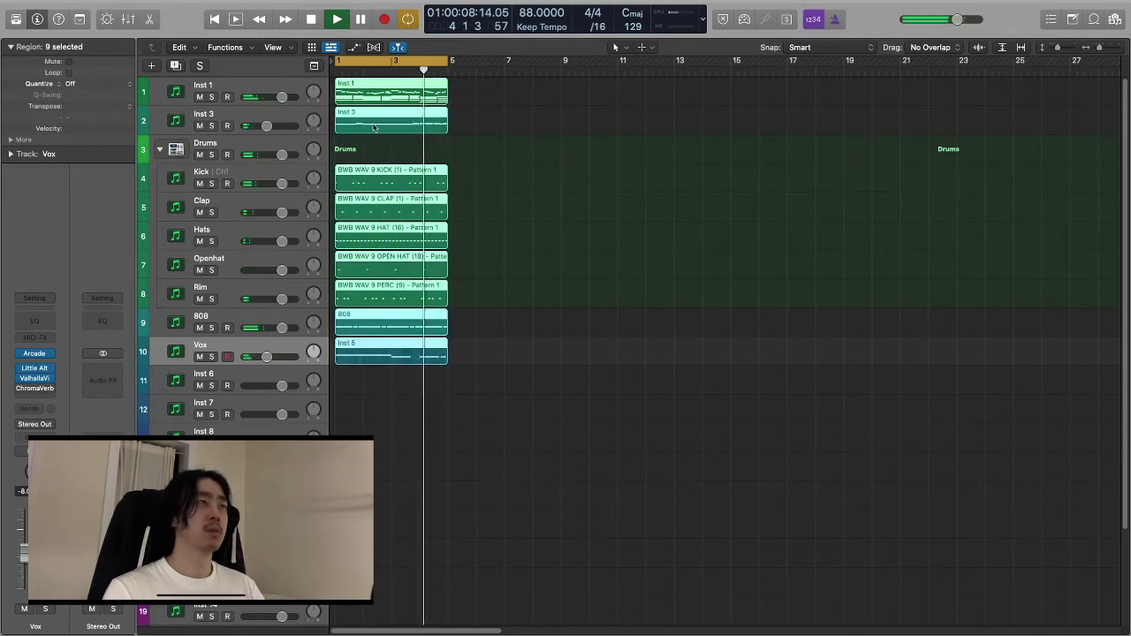
key(super+r)
key(super+r)
key(super+r)
key(super+r)
key(super+r)
key(super+r)
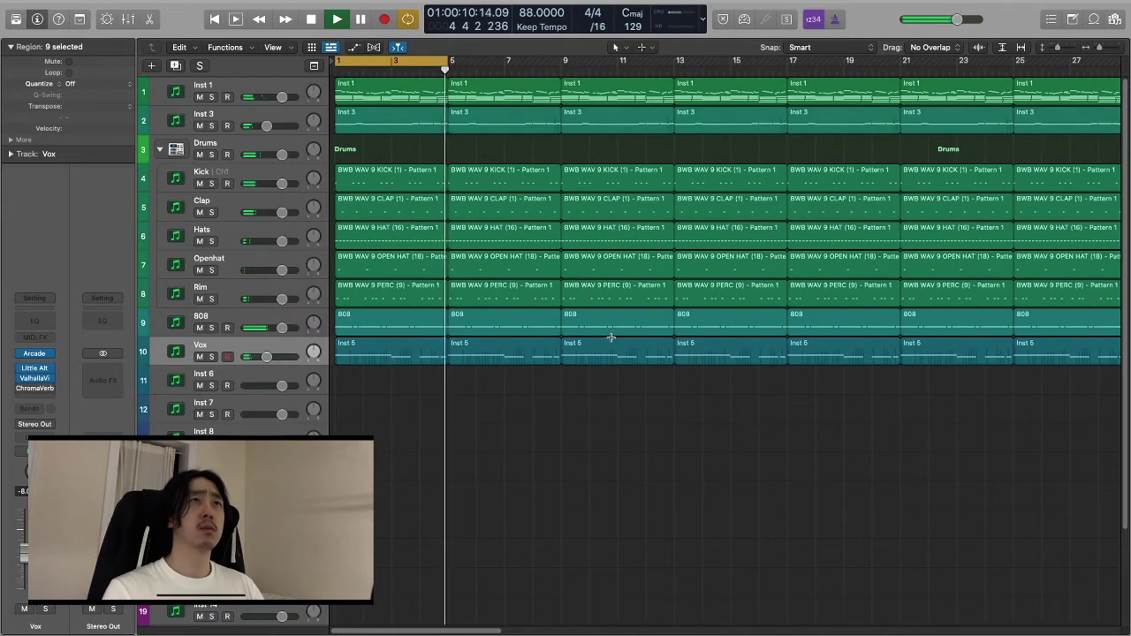
click(630, 389)
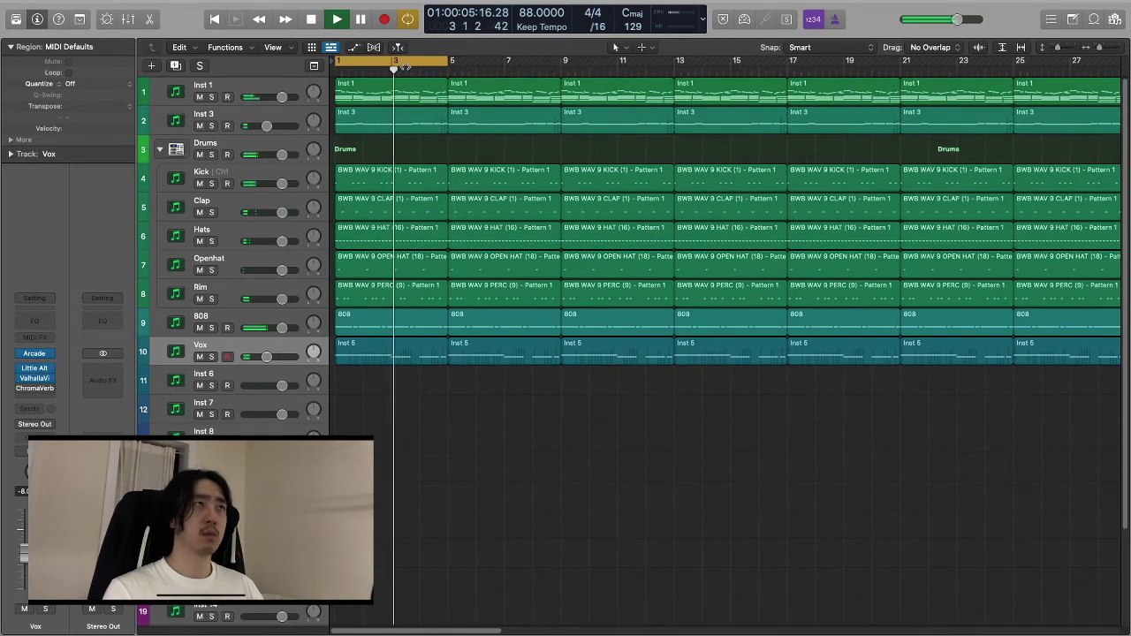
Rename the Inst 1 track as Piano.
click(249, 85)
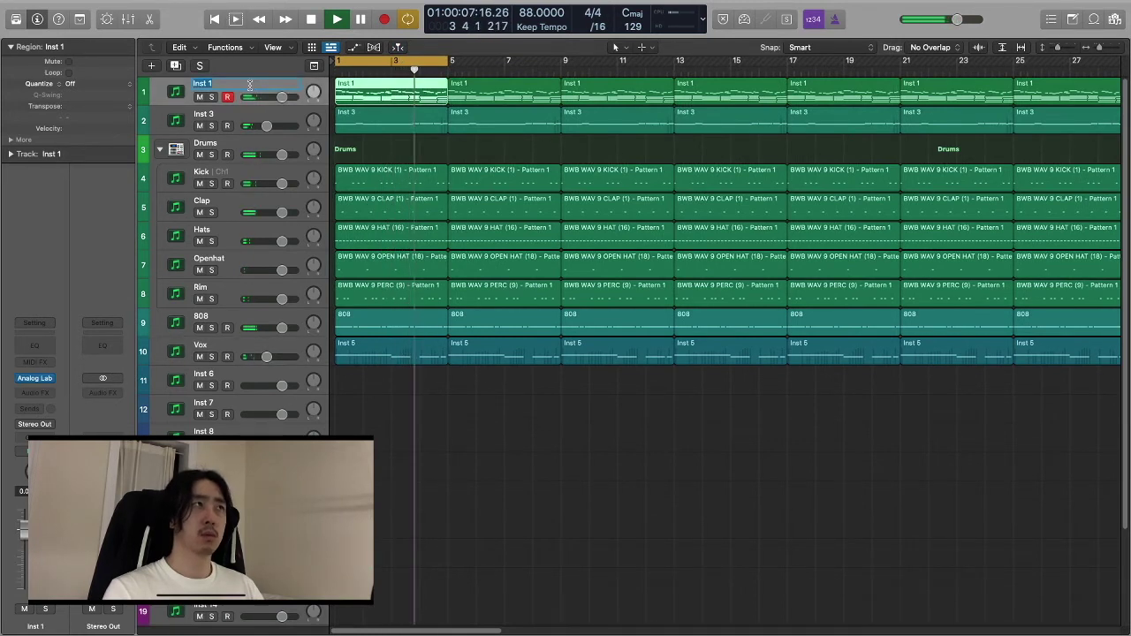
text(Piano)
key(Tab)
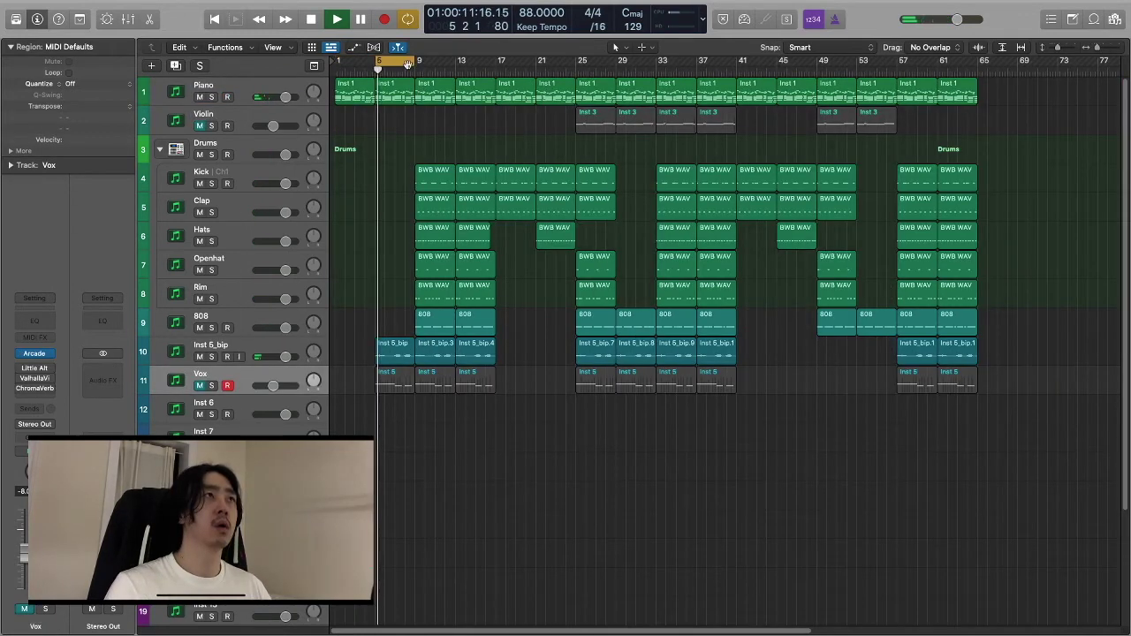
Turn off cycling and play the arrangement from about bar 24, briefly unmuting the Violin track before muting it again.
click(408, 65)
click(563, 69)
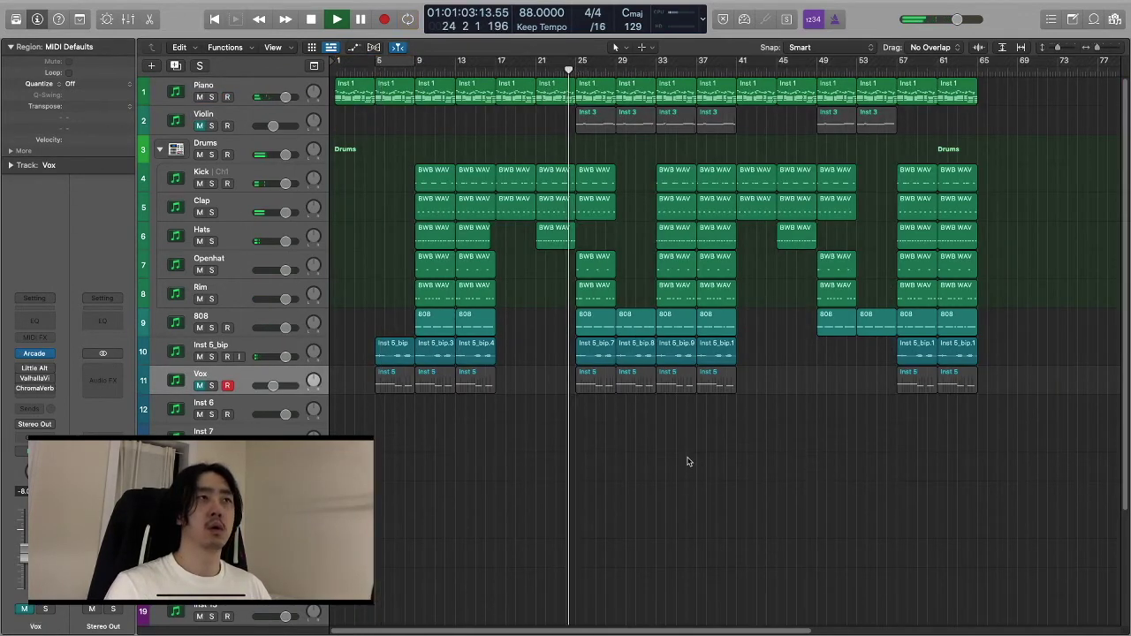
click(200, 126)
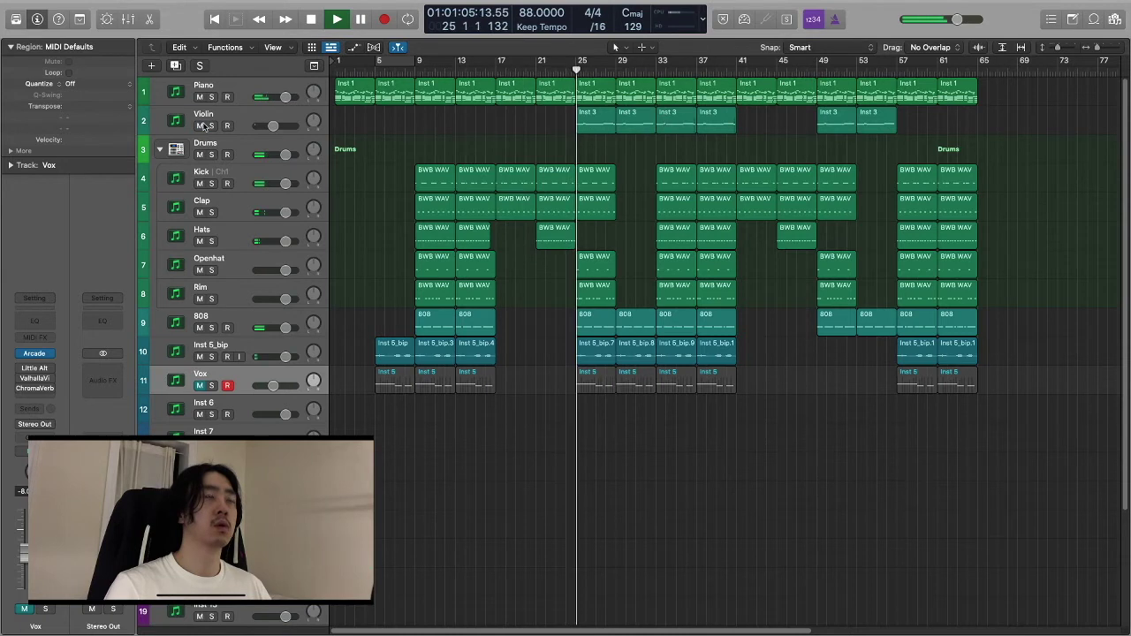
click(200, 125)
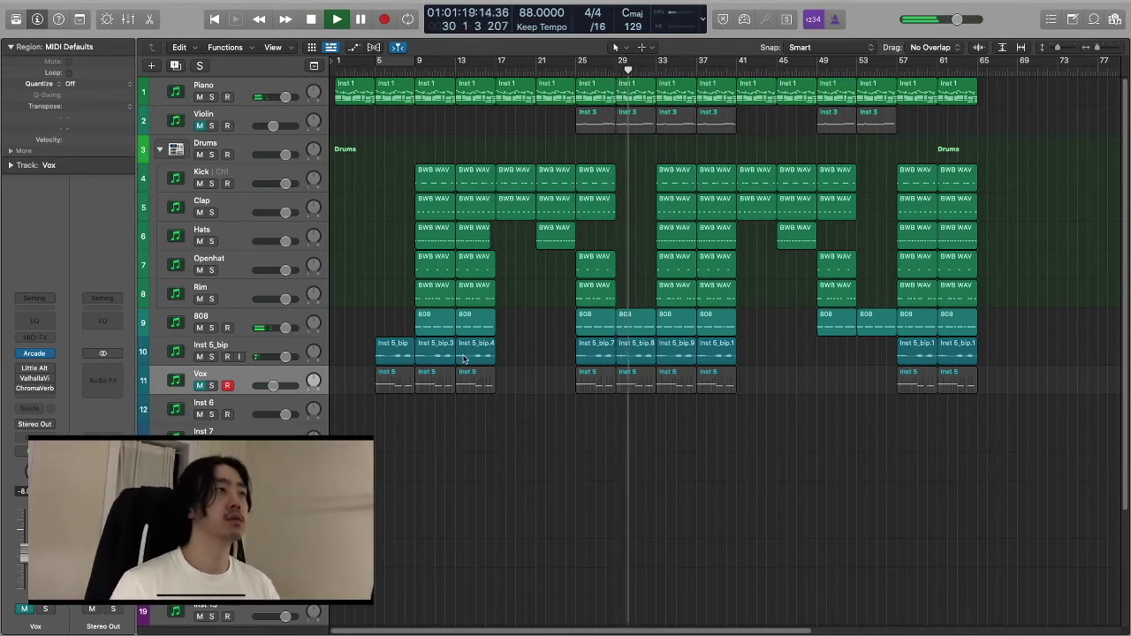
Rename the Inst 5_bip audio track as Vox and lower its volume to about -2.0 dB.
double_click(237, 347)
text(Vox)
key(Return)
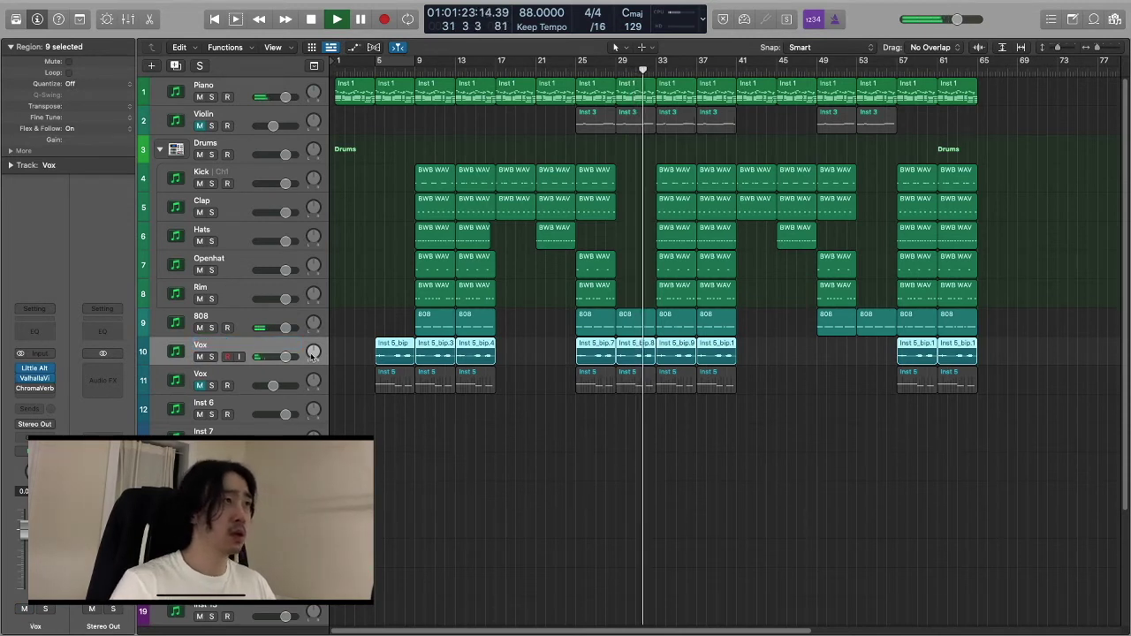
click(237, 351)
drag(284, 357, 282, 357)
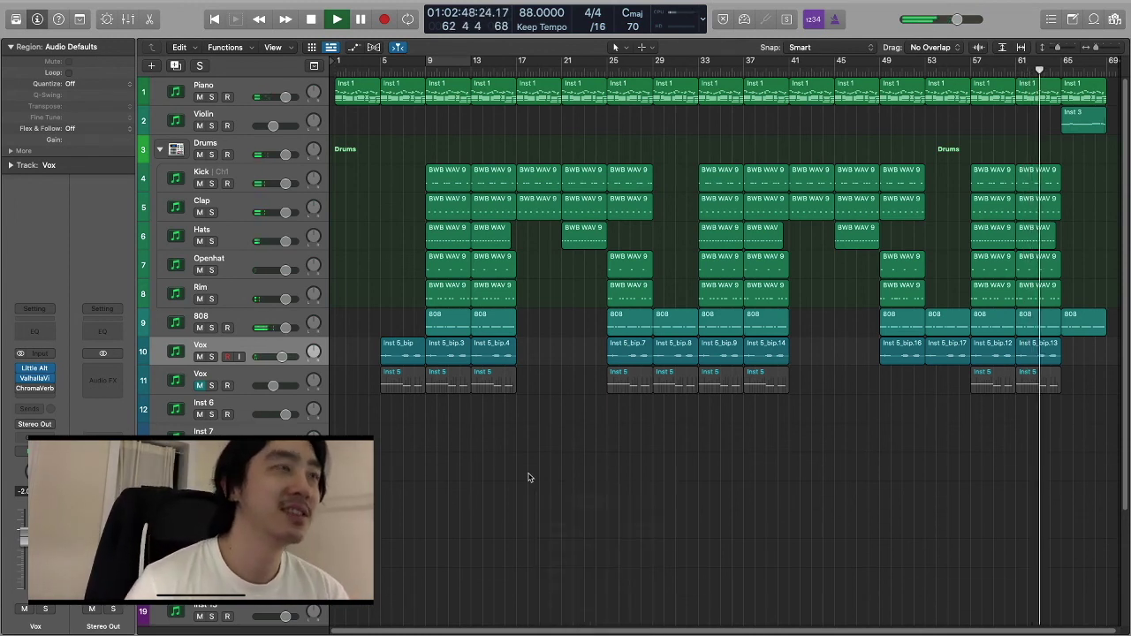
scroll(528, 473, right, 1)
right_click(595, 472)
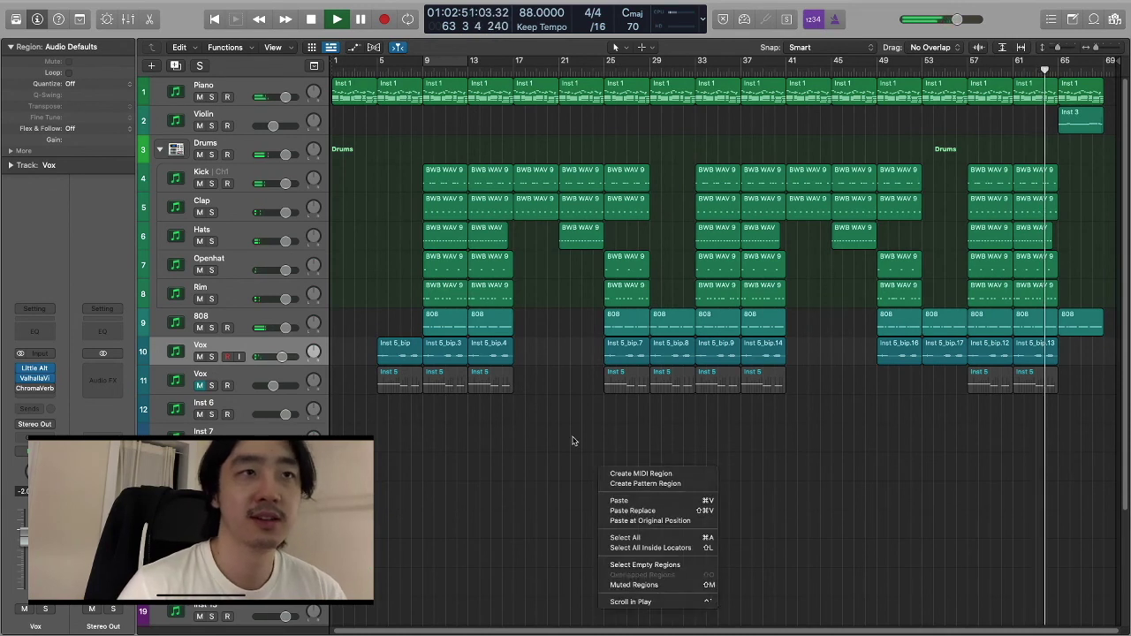
click(573, 439)
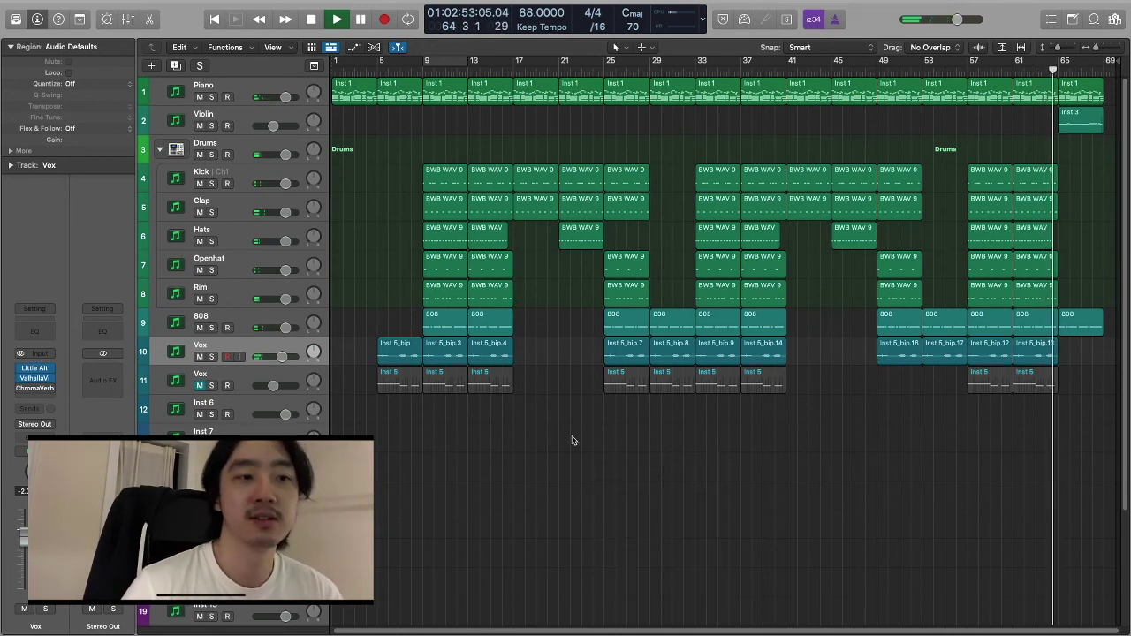
right_click(765, 469)
click(577, 435)
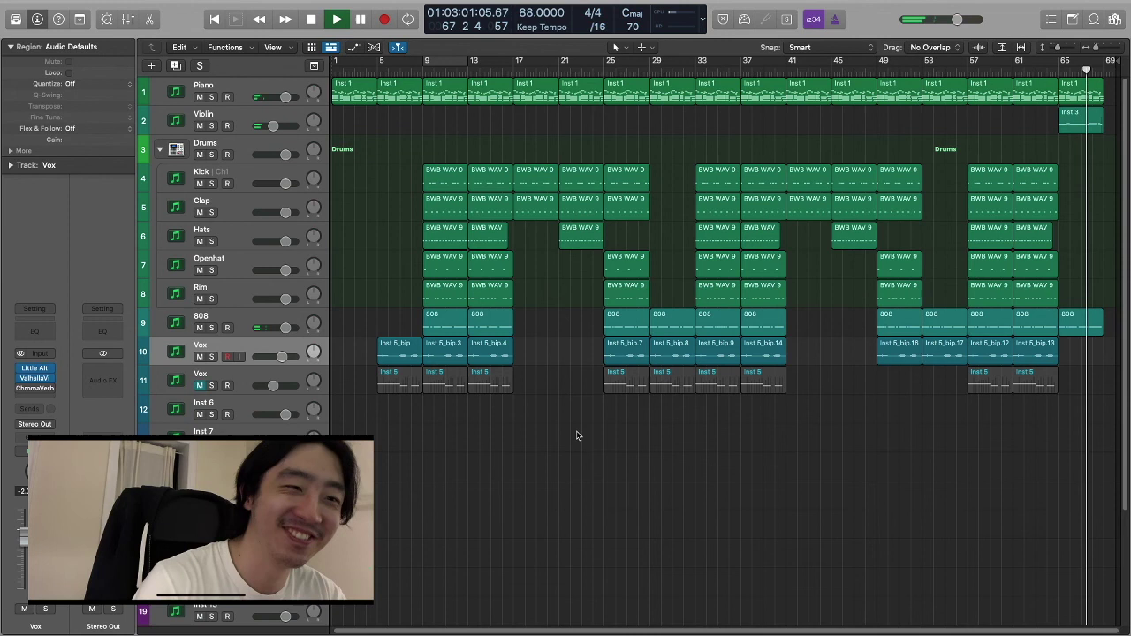
right_click(626, 488)
click(573, 437)
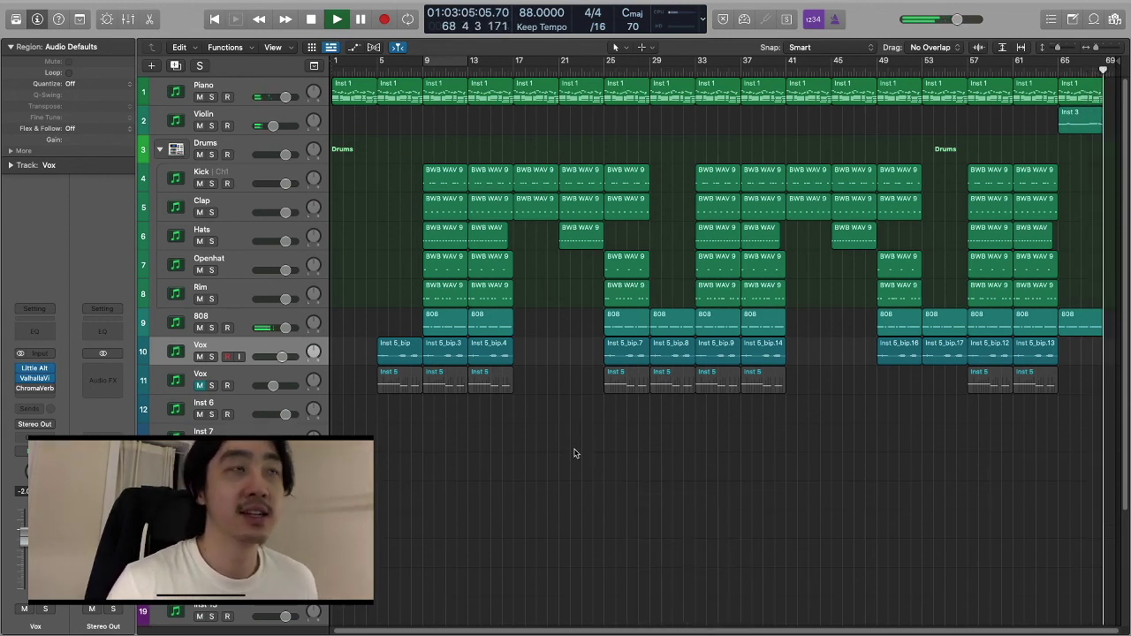